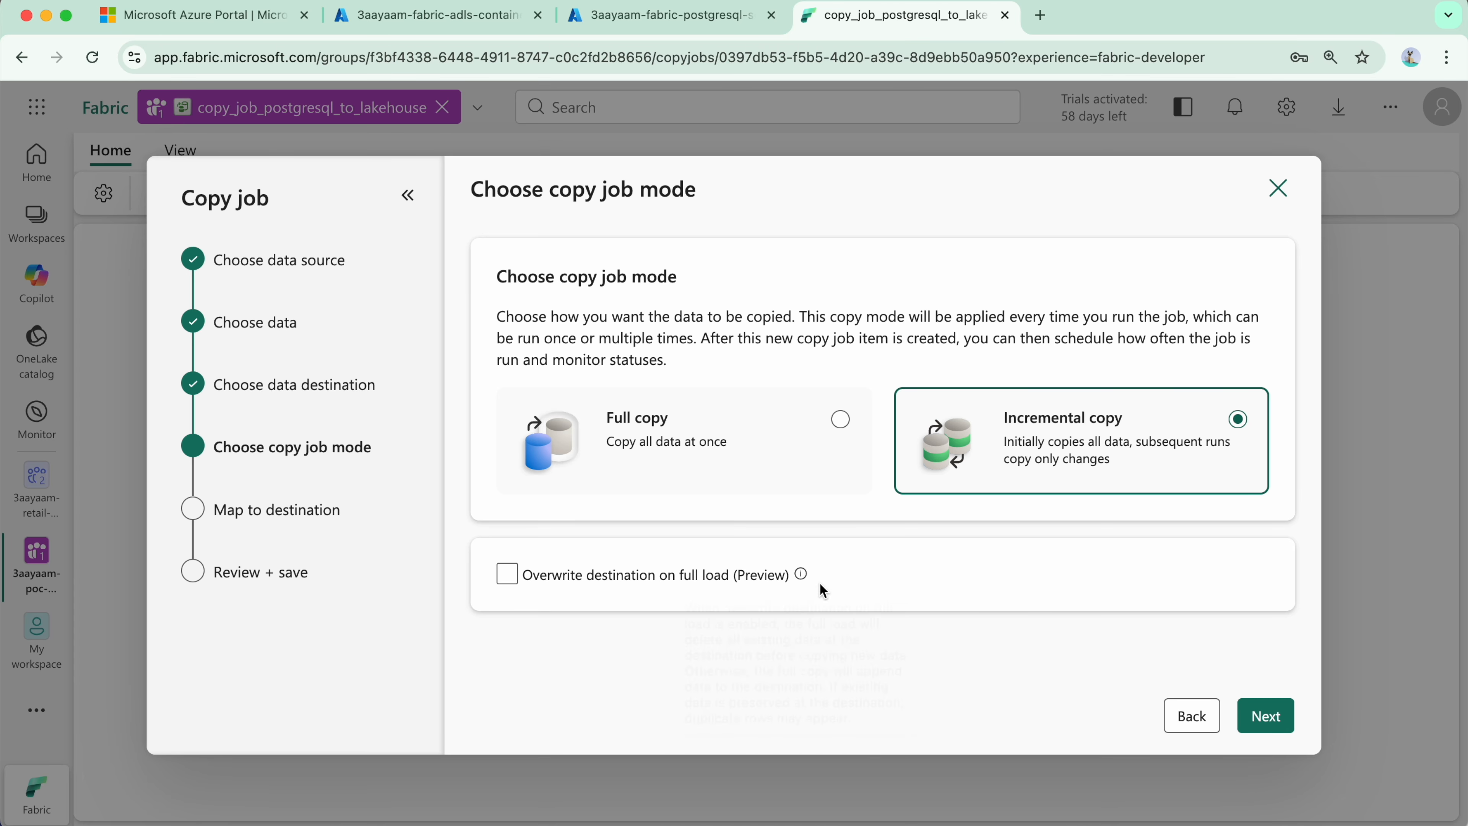
Step: Keep Incremental copy as the copy job mode and set the destination tables' update method to Merge (Preview)
{"action": "left_click", "coordinate": [1263, 717]}
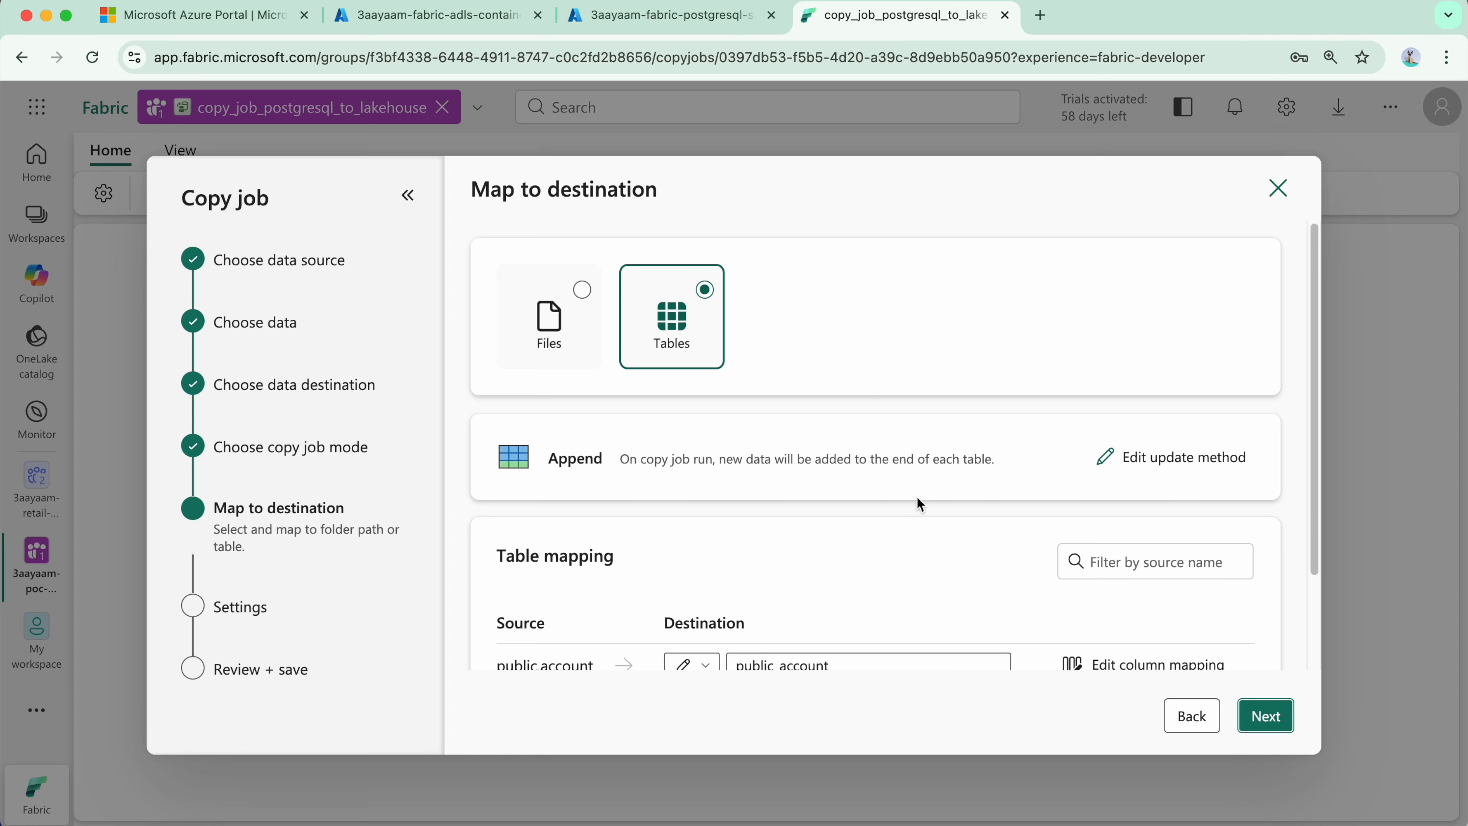
{"action": "left_click", "coordinate": [1119, 466]}
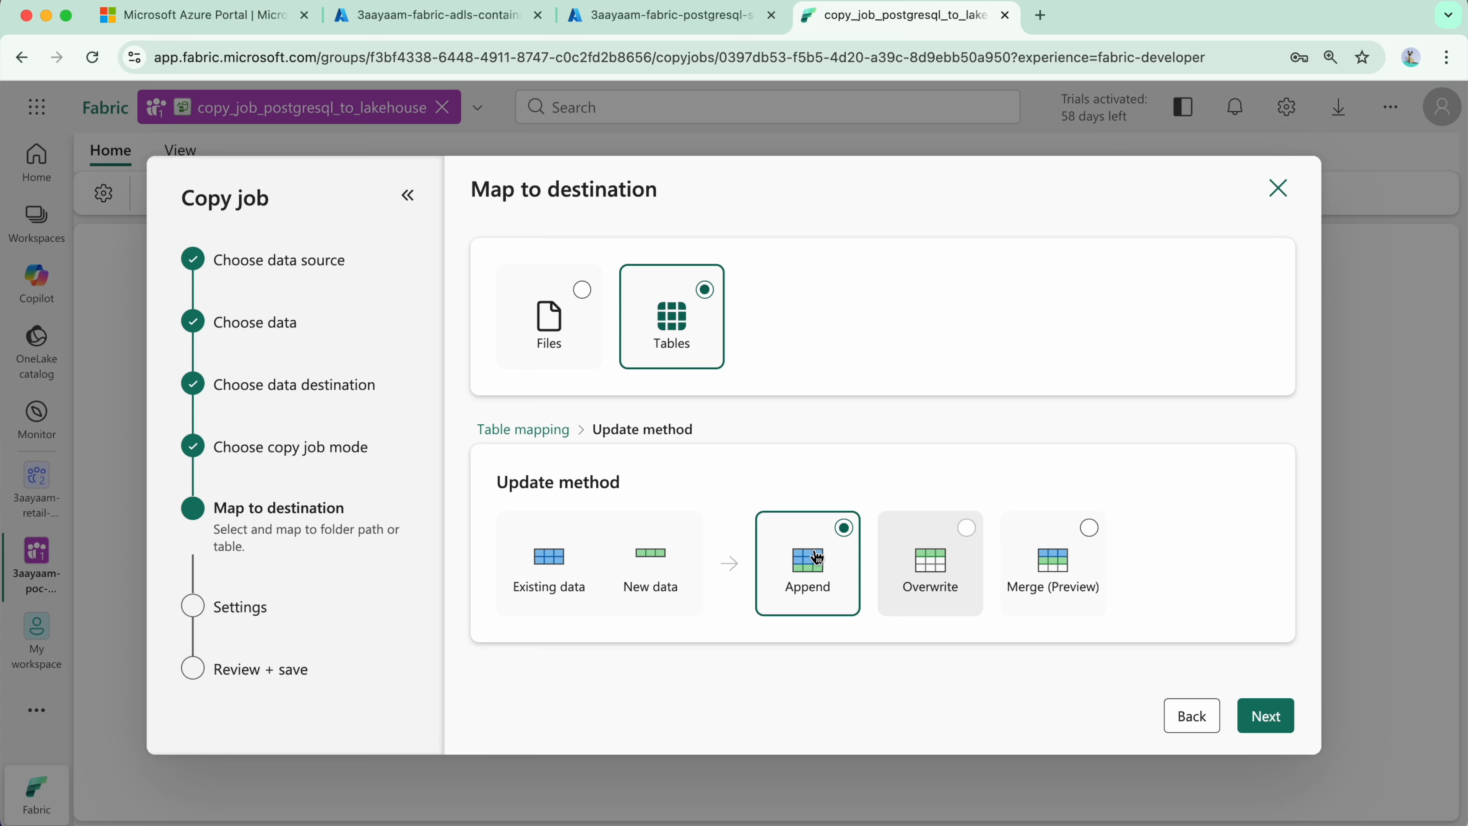
{"action": "left_click", "coordinate": [1085, 527]}
{"action": "left_click", "coordinate": [848, 537]}
{"action": "left_click", "coordinate": [1088, 543]}
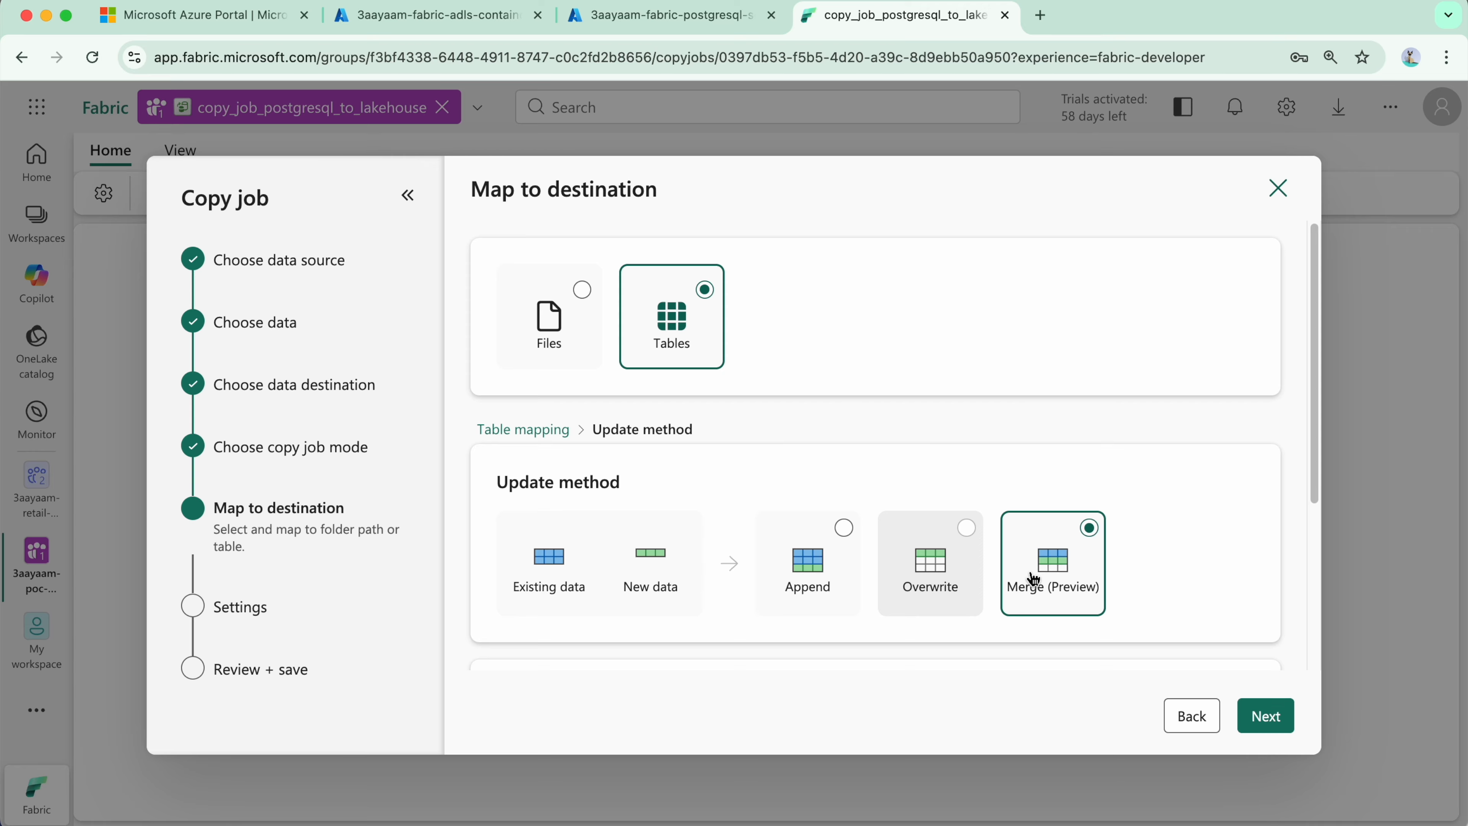
{"action": "scroll", "coordinate": [751, 446], "scroll_direction": "down", "scroll_amount": 5}
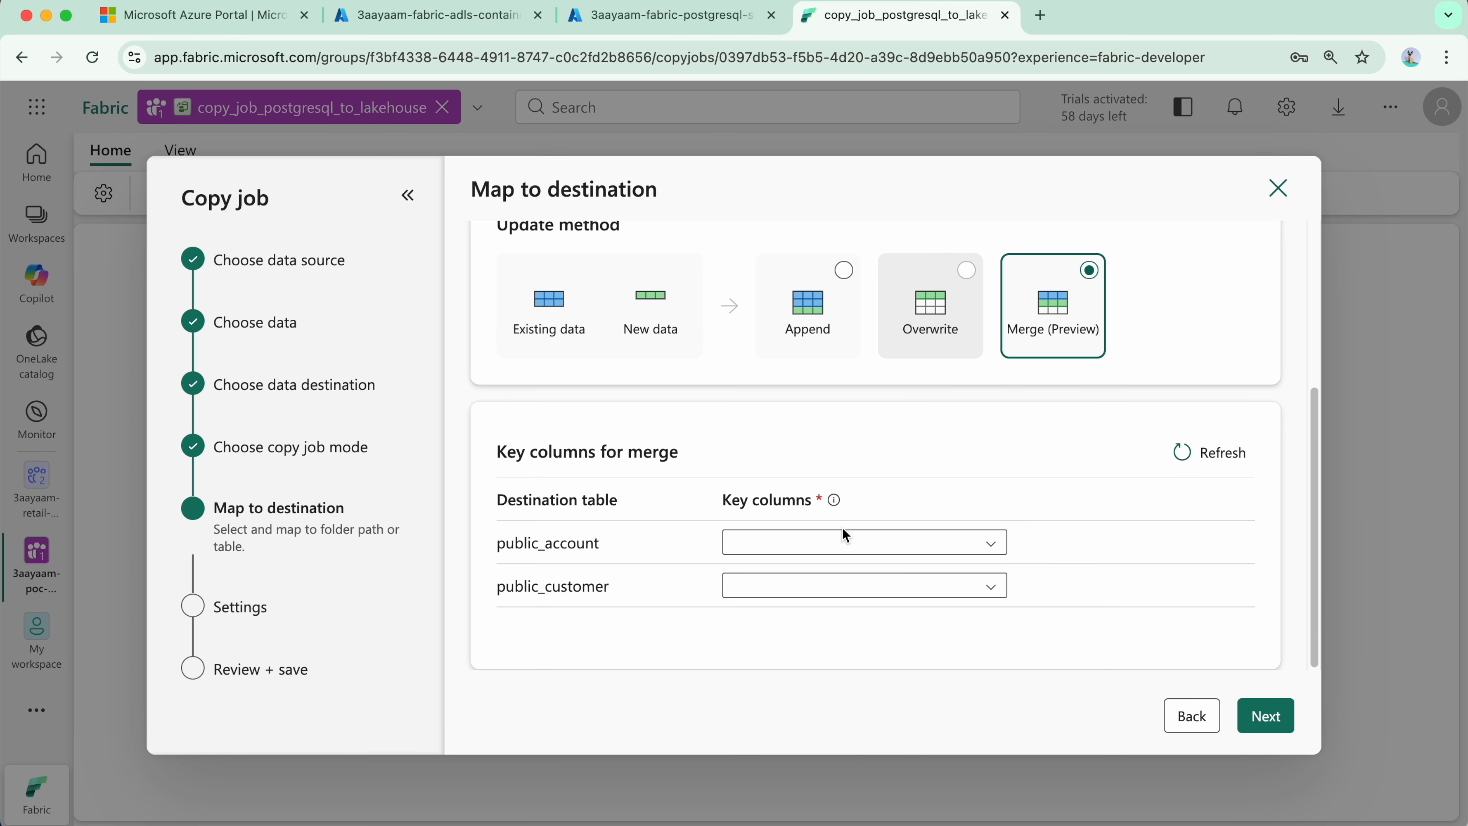
{"action": "left_click", "coordinate": [843, 270]}
{"action": "left_click", "coordinate": [1089, 540]}
{"action": "scroll", "coordinate": [815, 505], "scroll_direction": "down", "scroll_amount": 5}
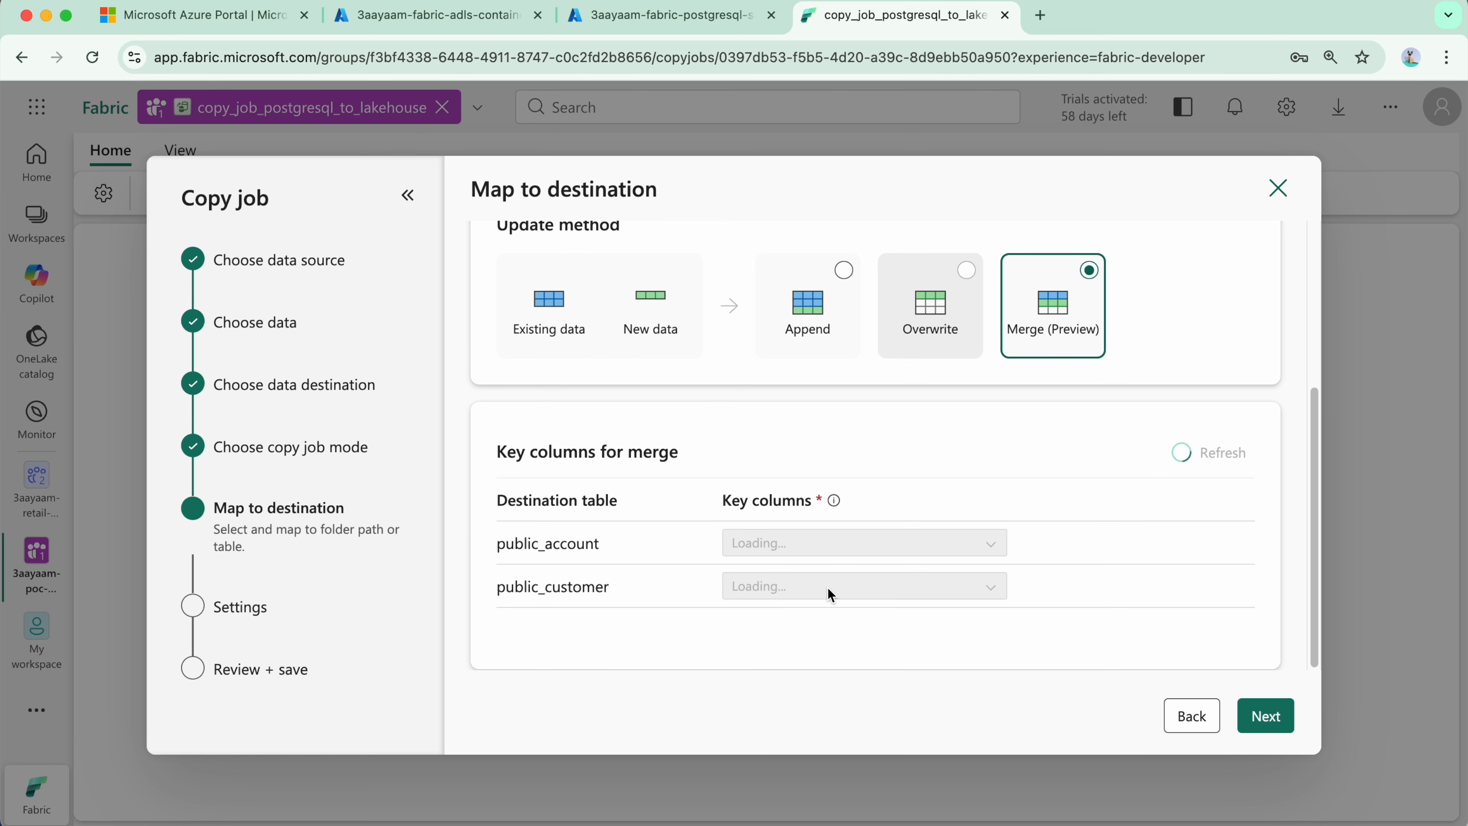
Step: Set the merge key columns to account_id for public_account and customer_id for public_customer, and proceed to the settings
{"action": "left_click", "coordinate": [809, 543]}
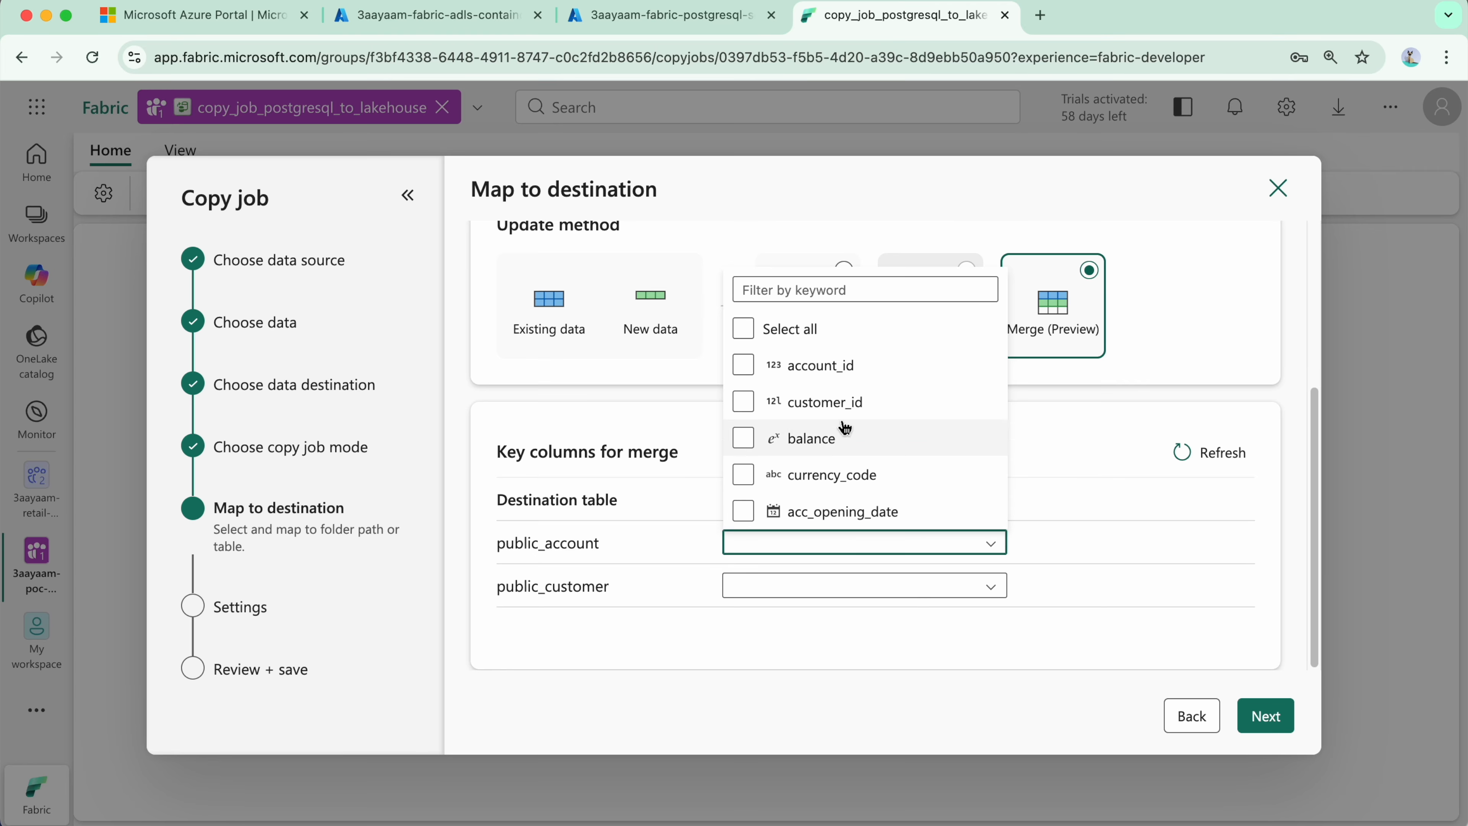
{"action": "left_click", "coordinate": [850, 379]}
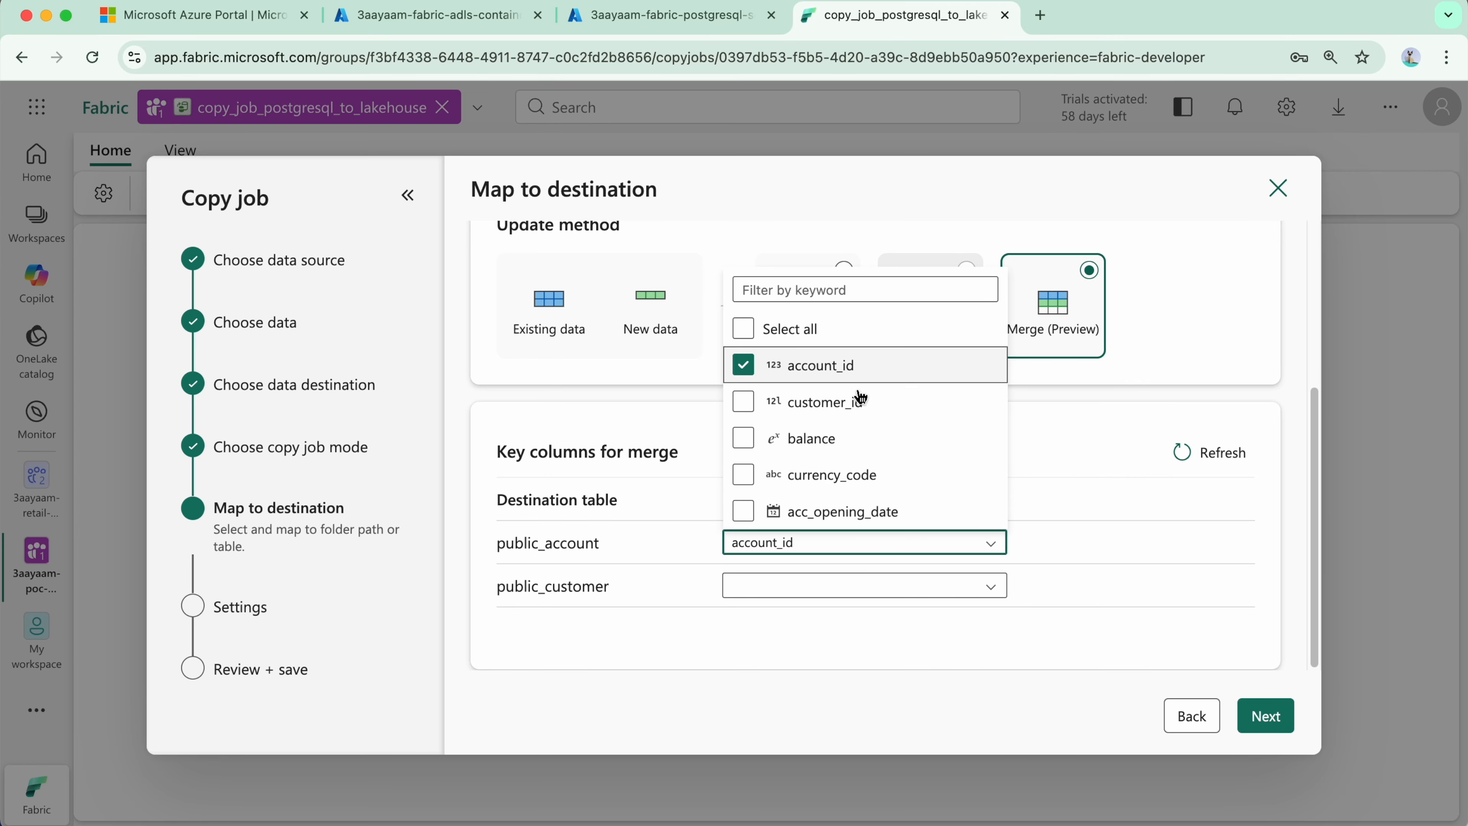
{"action": "left_click", "coordinate": [1055, 602]}
{"action": "left_click", "coordinate": [925, 598]}
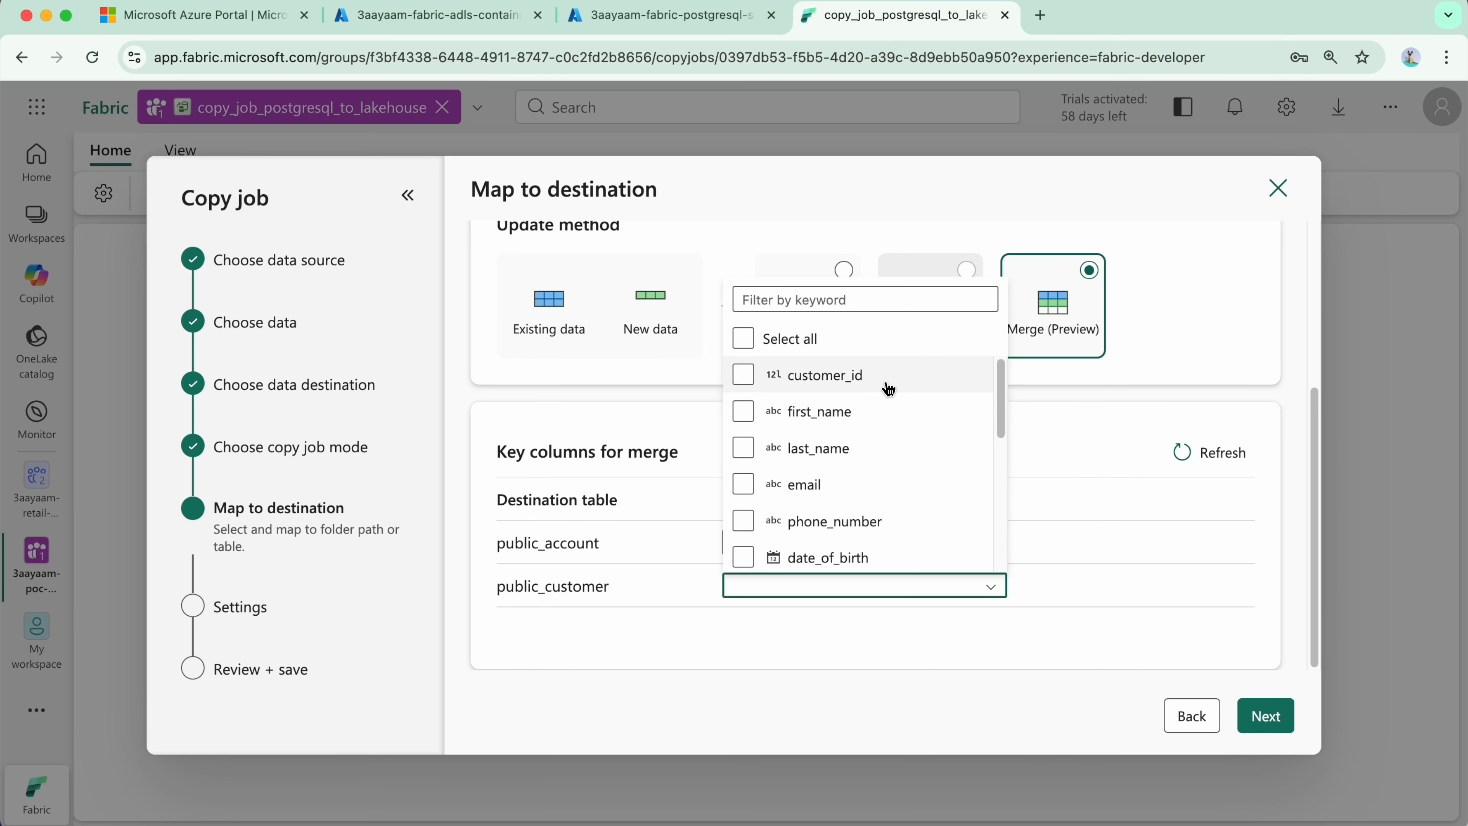
{"action": "left_click", "coordinate": [885, 382]}
{"action": "left_click", "coordinate": [912, 690]}
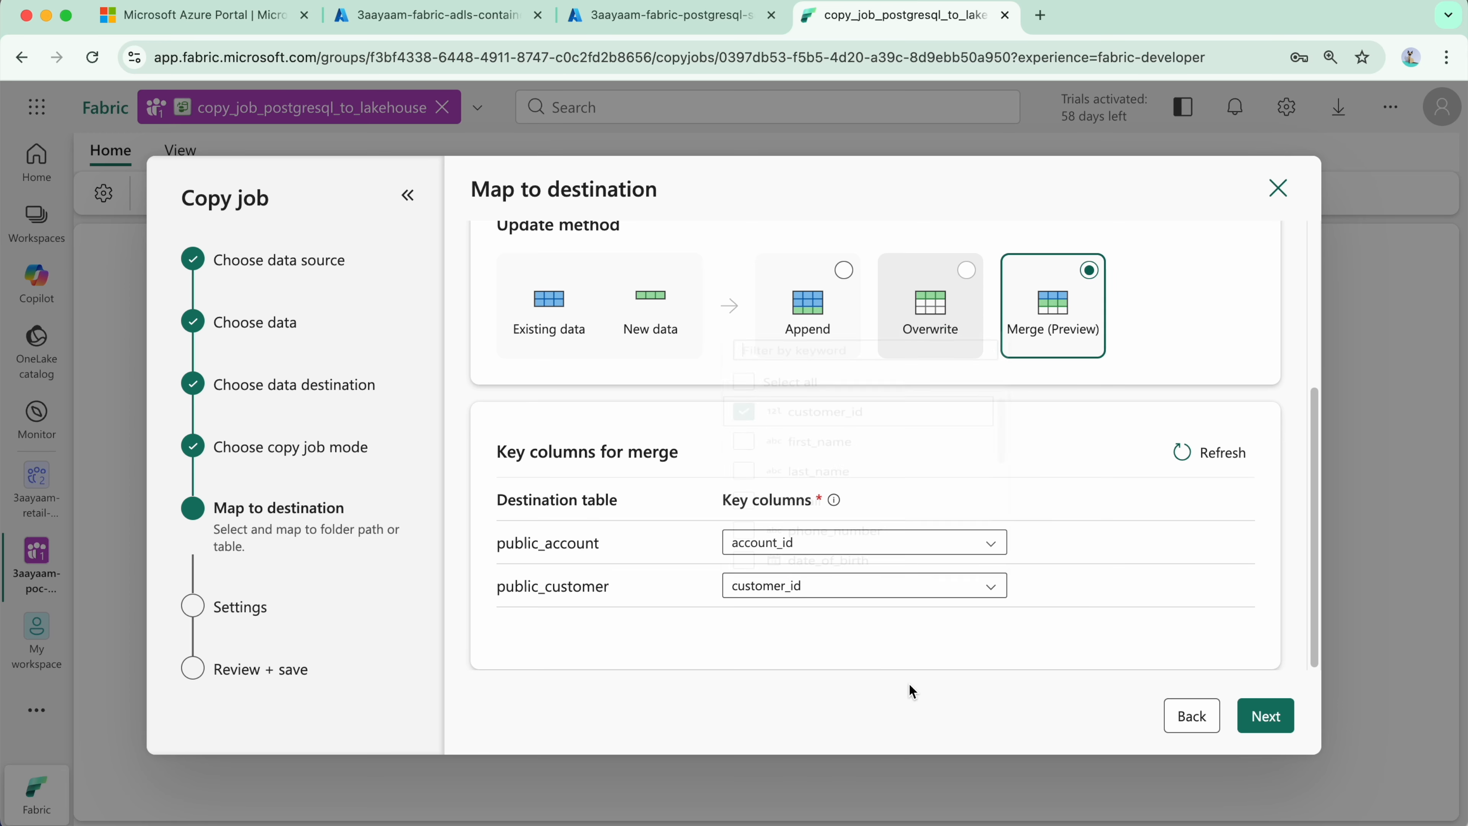
{"action": "left_click", "coordinate": [1265, 716]}
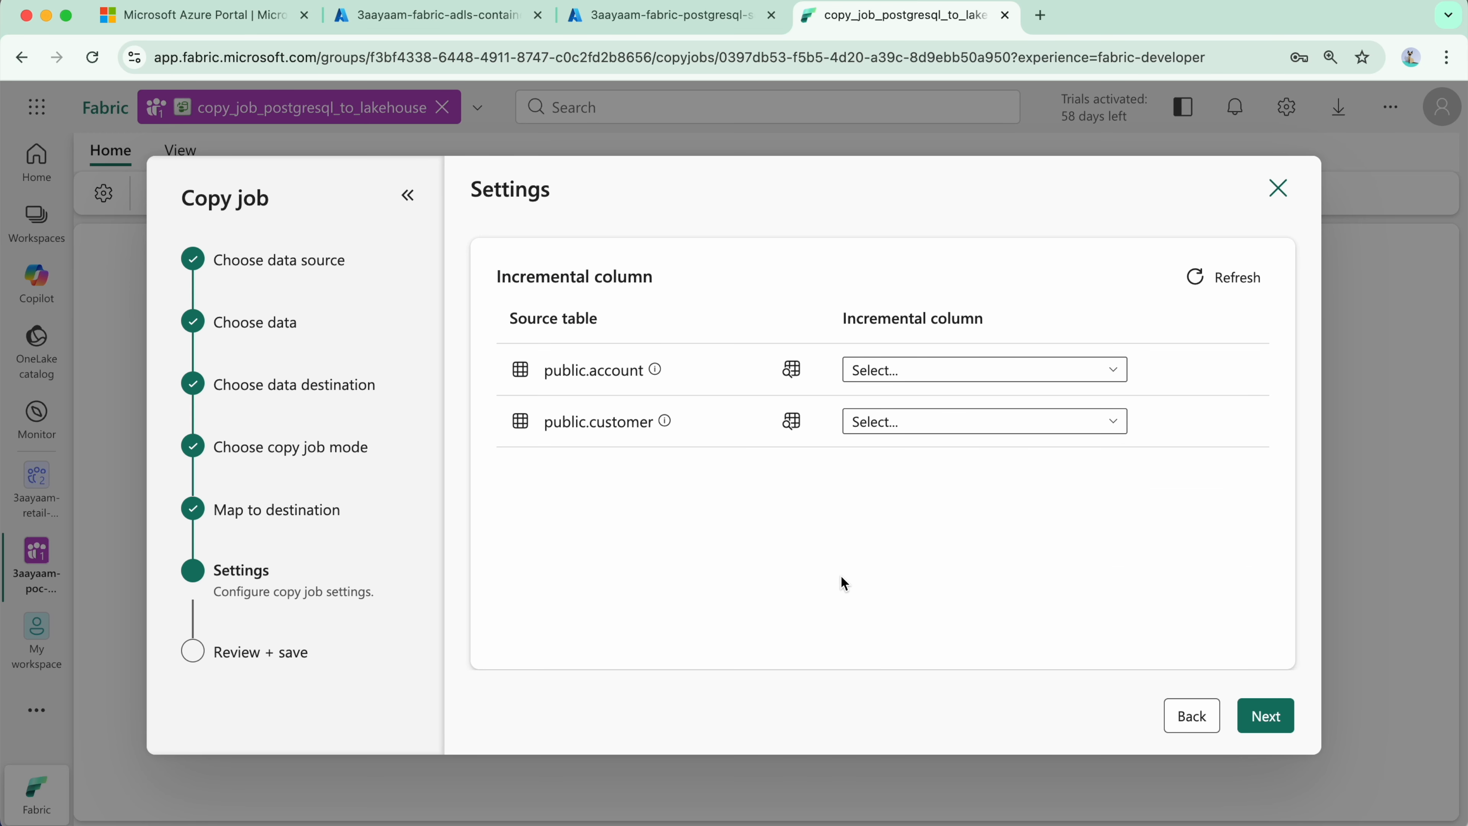
Step: Set the incremental columns to account_id for public.account and customer_id for public.customer, and proceed to the review
{"action": "left_click", "coordinate": [1021, 377]}
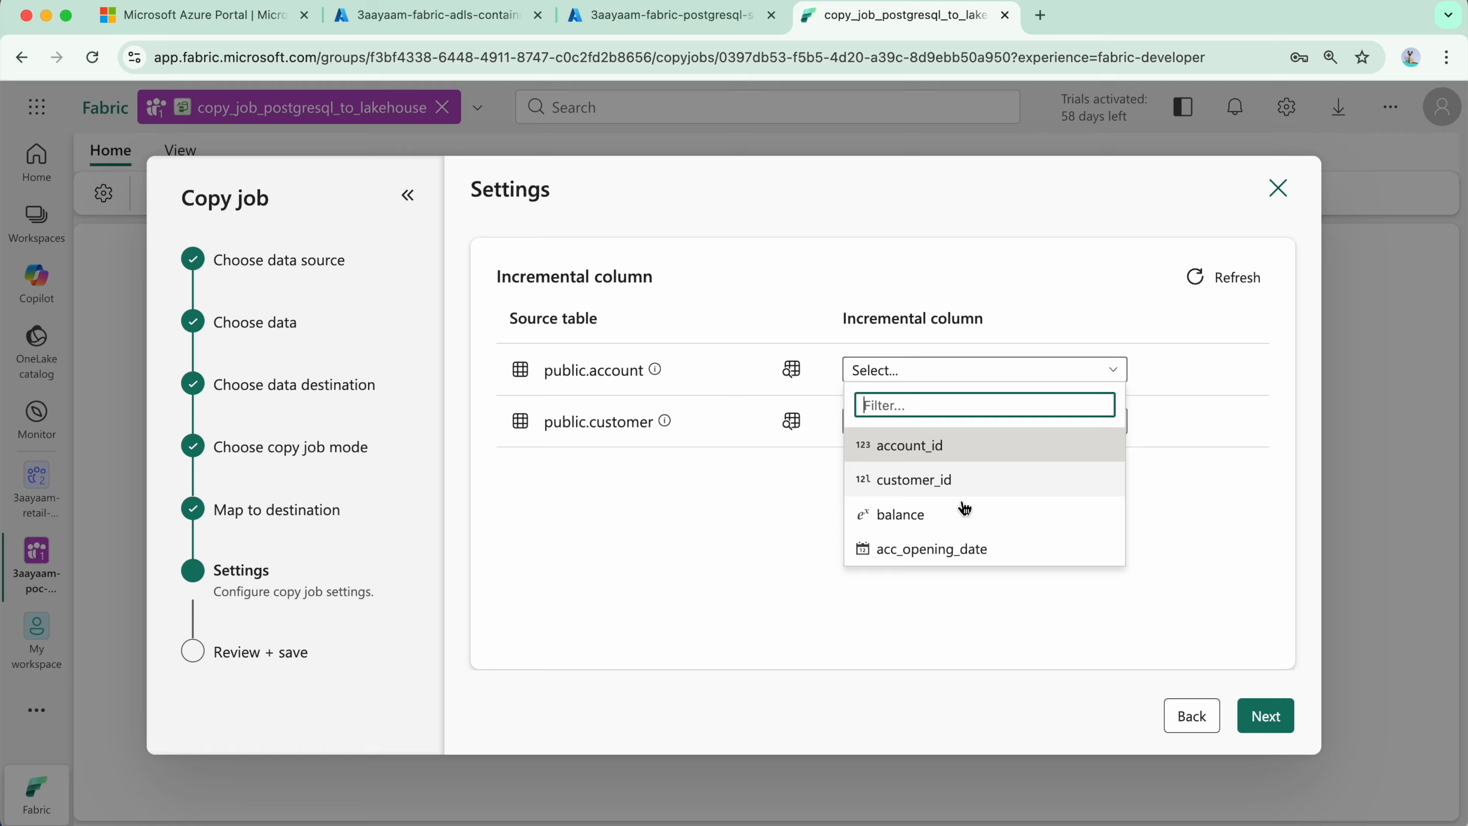
{"action": "left_click", "coordinate": [980, 450]}
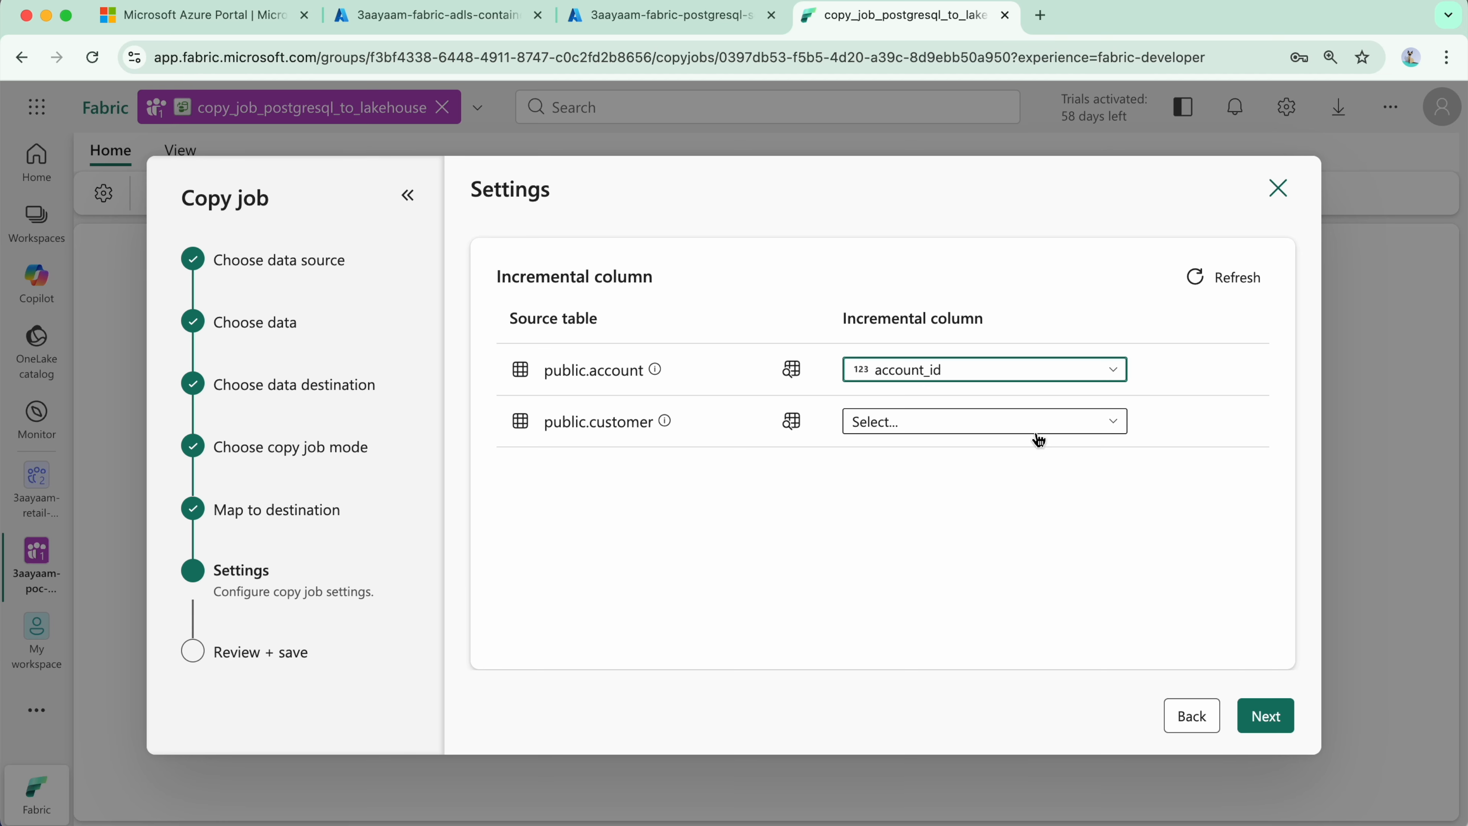
{"action": "left_click", "coordinate": [927, 426]}
{"action": "left_click", "coordinate": [956, 498]}
{"action": "left_click", "coordinate": [1266, 716]}
Step: Set the copy job to run on a schedule every 15 minutes, then save and run it
{"action": "scroll", "coordinate": [769, 341], "scroll_direction": "down", "scroll_amount": 10}
{"action": "scroll", "coordinate": [654, 385], "scroll_direction": "down", "scroll_amount": 1}
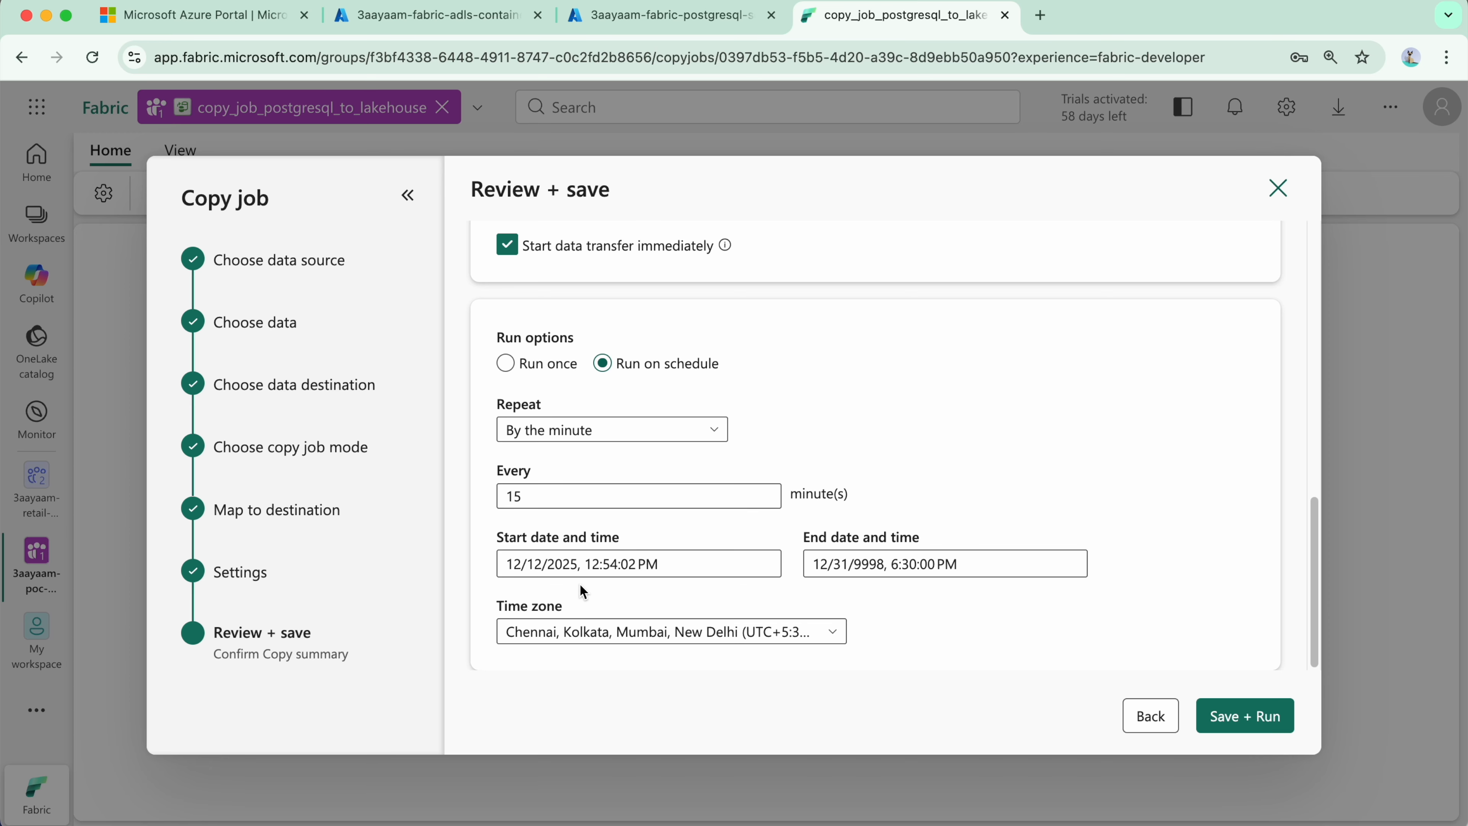
{"action": "left_click", "coordinate": [506, 363]}
{"action": "left_click", "coordinate": [656, 638]}
{"action": "left_click", "coordinate": [712, 633]}
{"action": "scroll", "coordinate": [751, 520], "scroll_direction": "down", "scroll_amount": 5}
{"action": "left_click", "coordinate": [690, 436]}
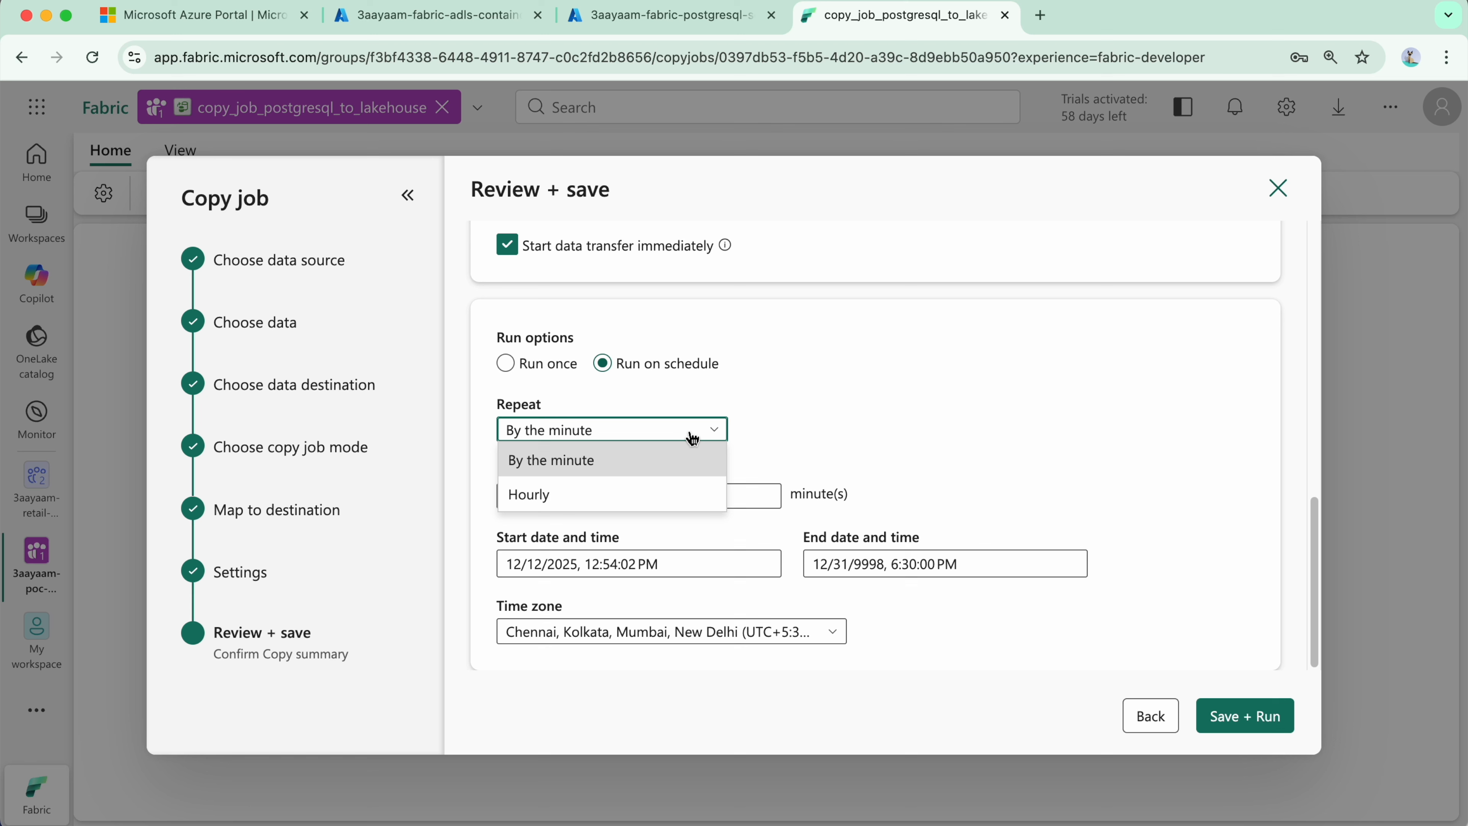
{"action": "left_click", "coordinate": [692, 438]}
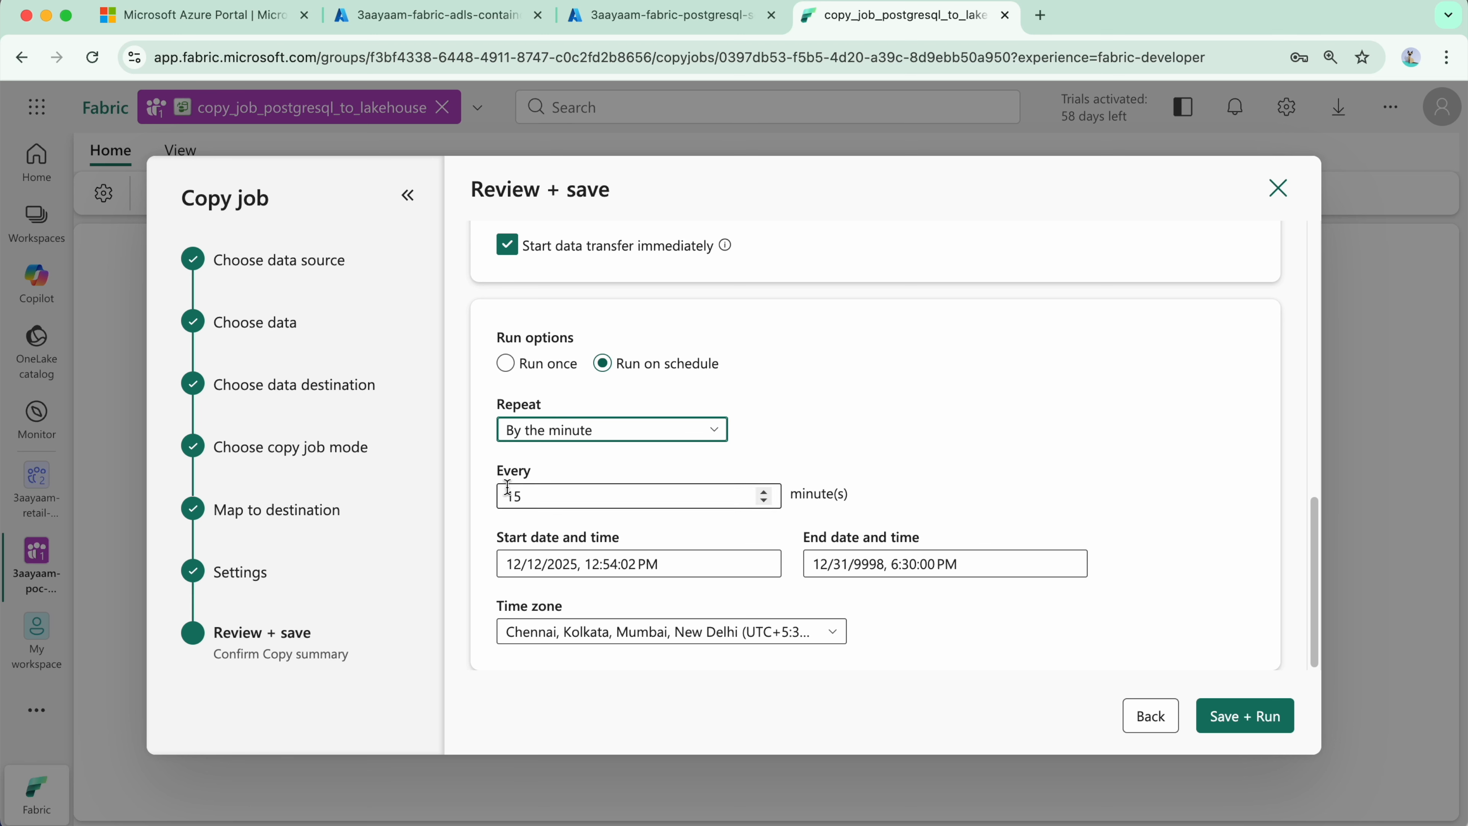
{"action": "left_click", "coordinate": [546, 497]}
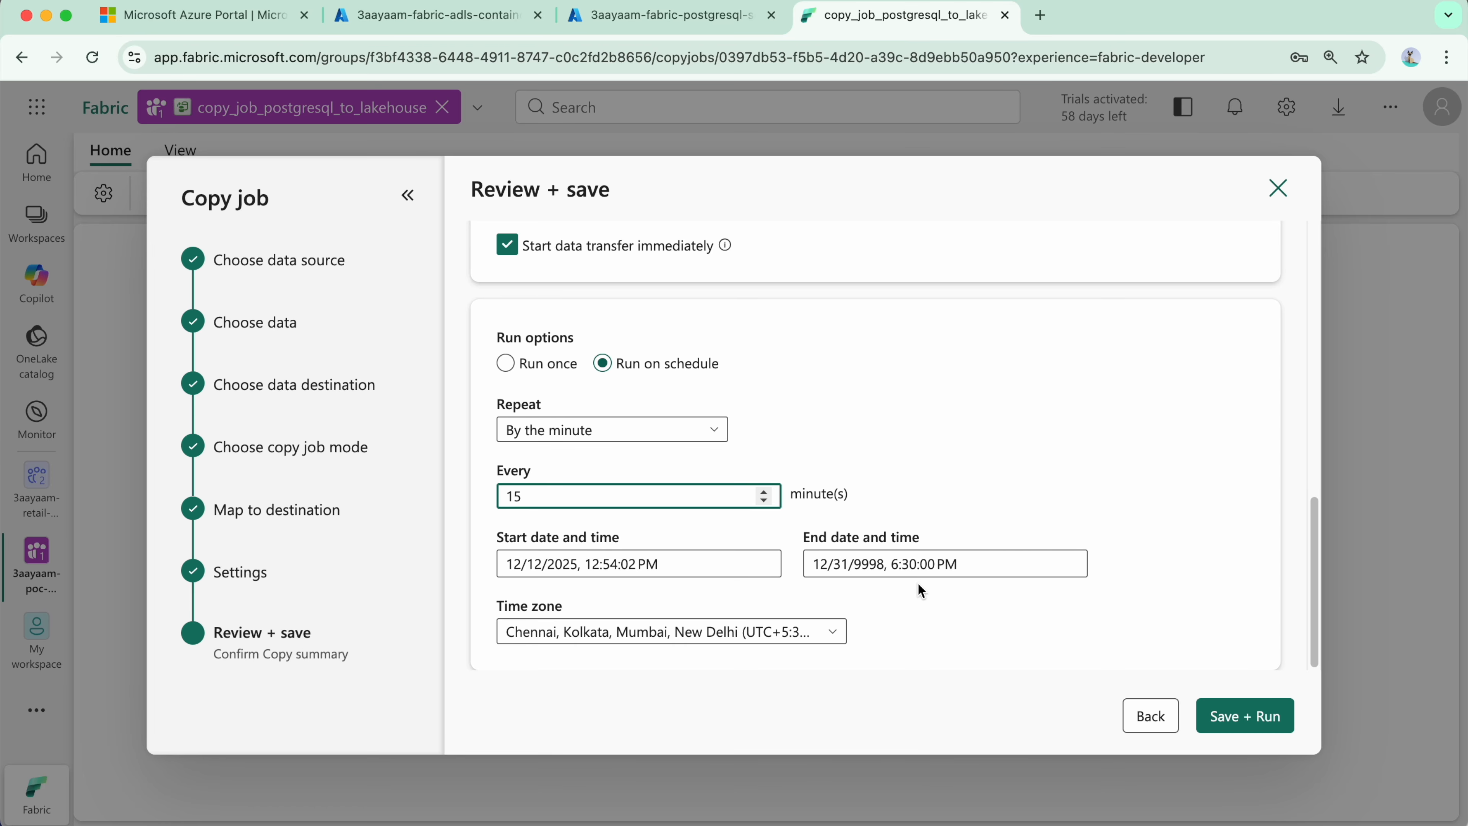
{"action": "left_click", "coordinate": [1235, 716]}
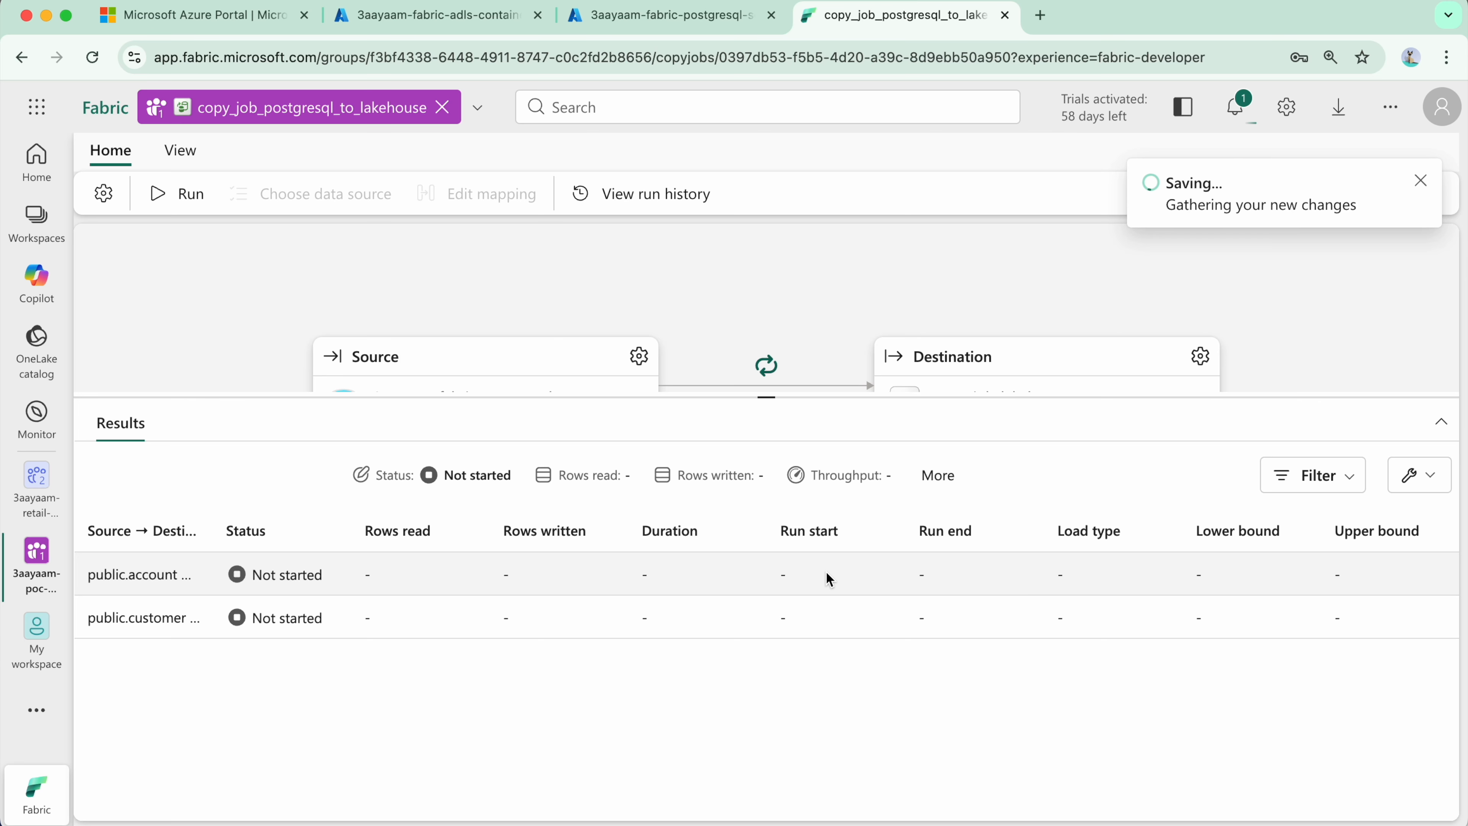
Step: Examine each table's run status, row counts, duration, load type and bounds in the copy job results
{"action": "left_click_drag", "start_coordinate": [776, 398], "coordinate": [781, 470]}
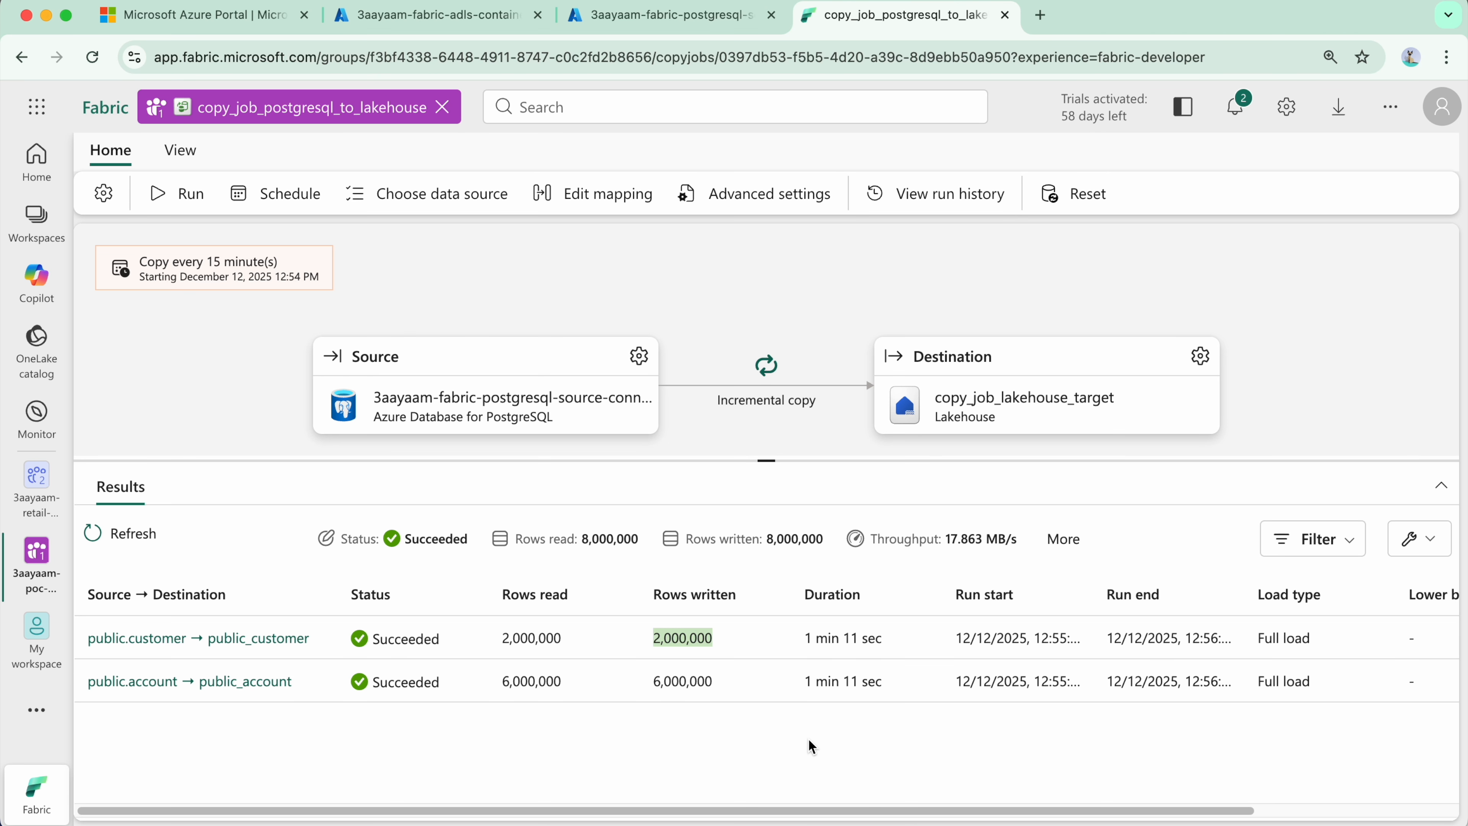
{"action": "left_click", "coordinate": [886, 749]}
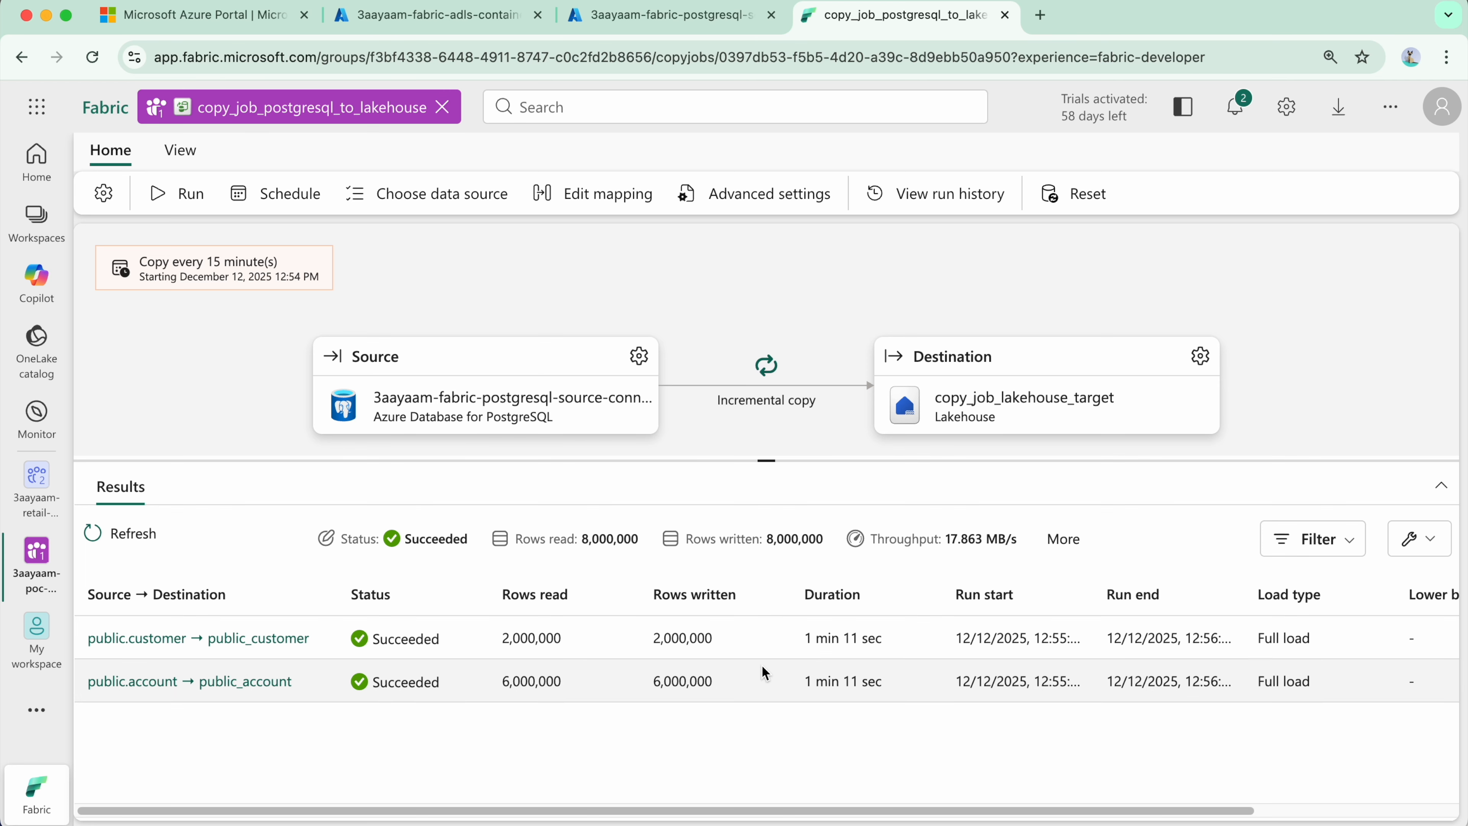
{"action": "scroll", "coordinate": [1250, 661], "scroll_direction": "right", "scroll_amount": 5}
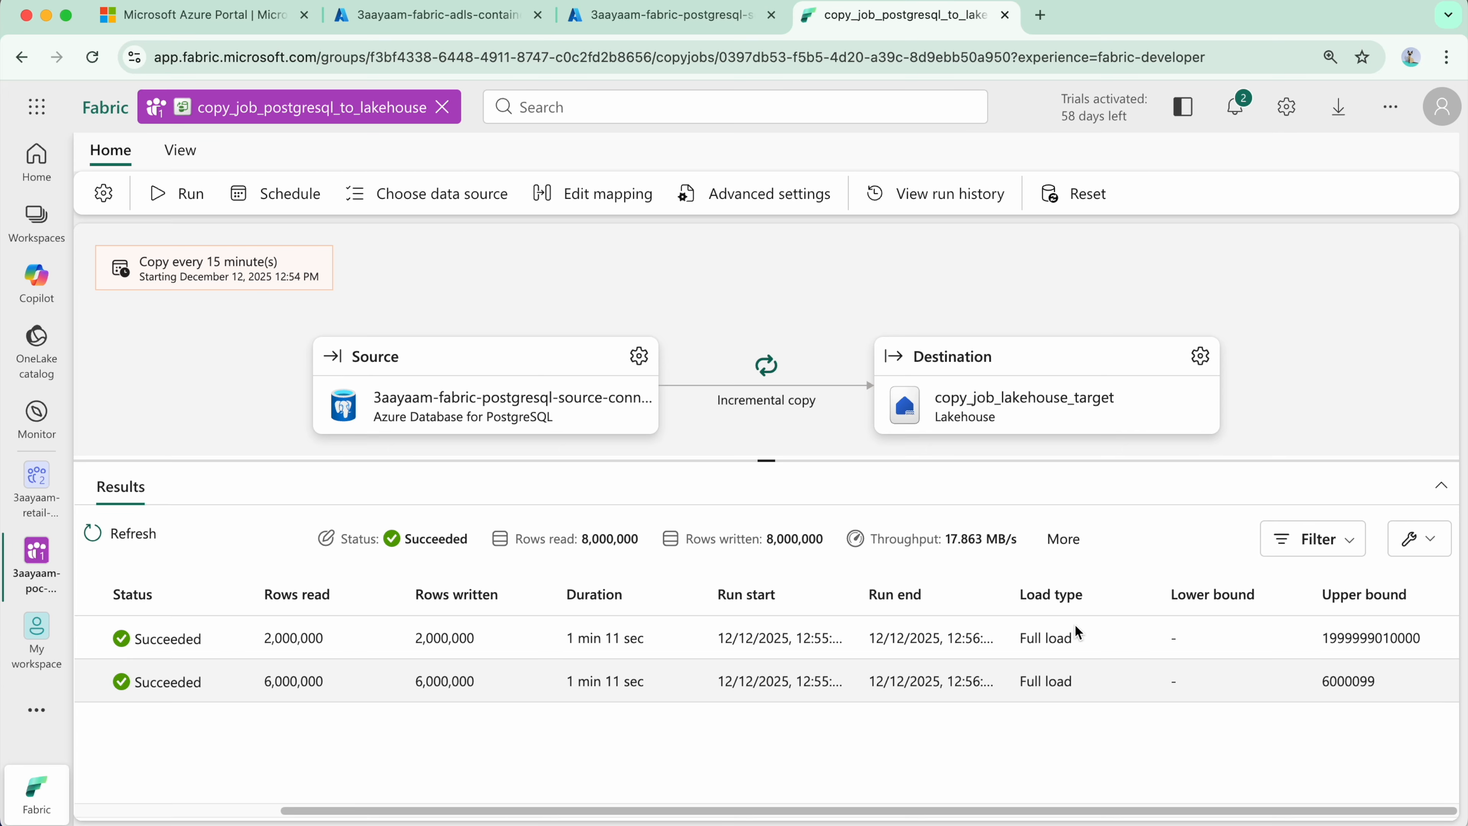
{"action": "scroll", "coordinate": [230, 402], "scroll_direction": "left", "scroll_amount": 2}
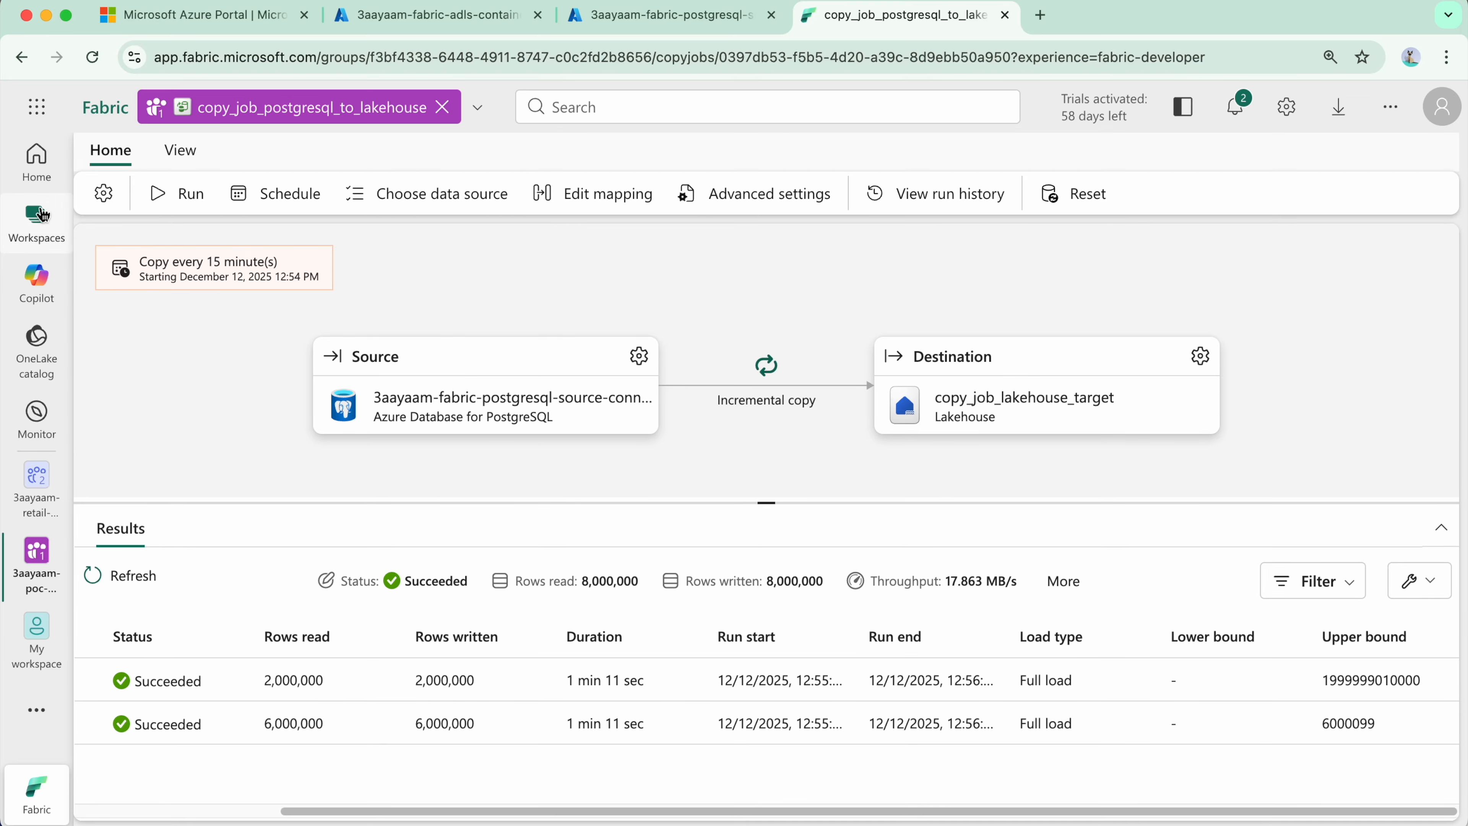
Step: Open the copy_job_lakehouse_target lakehouse from 3aayaam-poc-workspace
{"action": "left_click", "coordinate": [37, 222]}
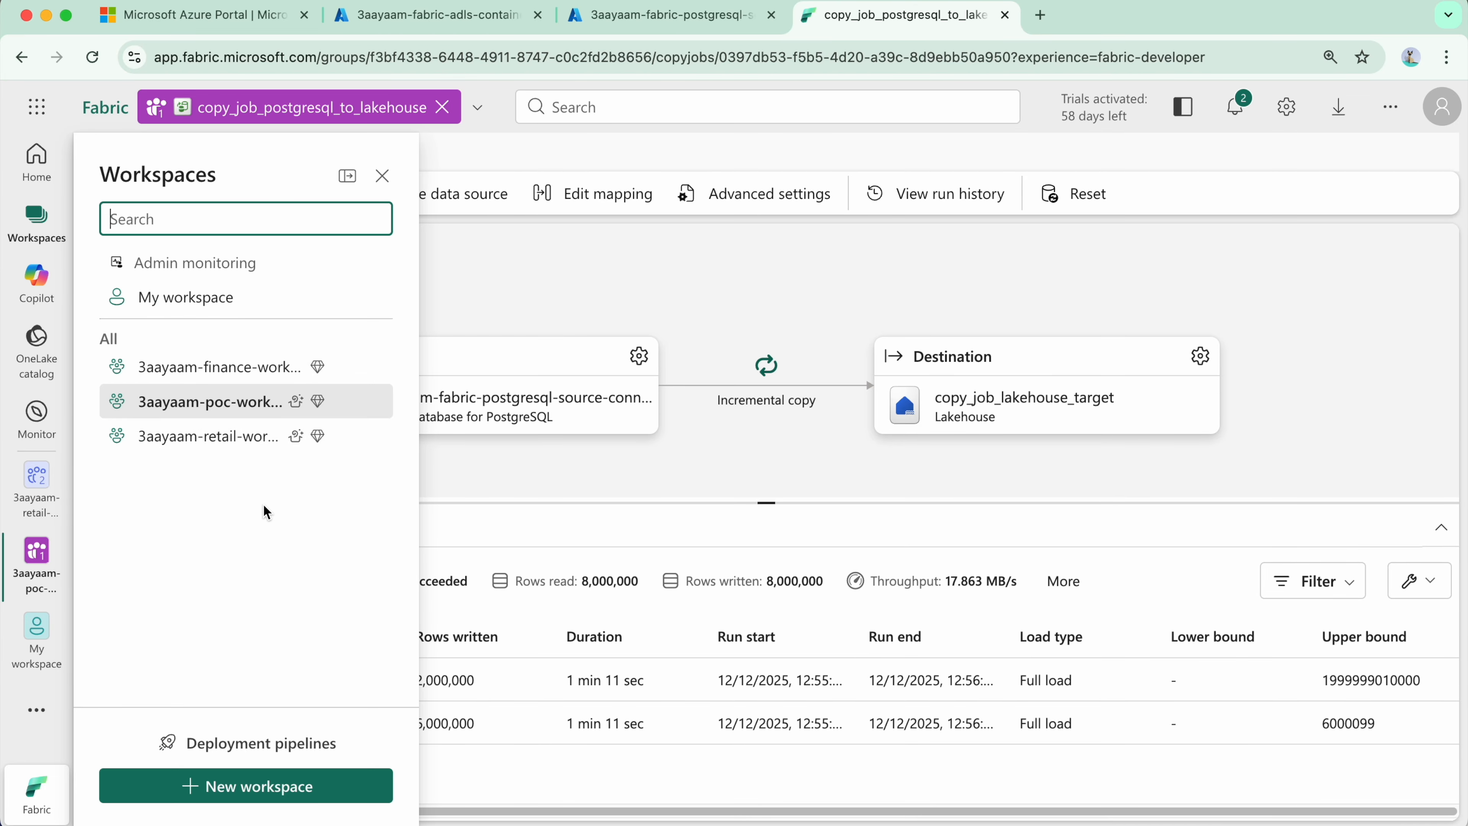
{"action": "left_click", "coordinate": [239, 412]}
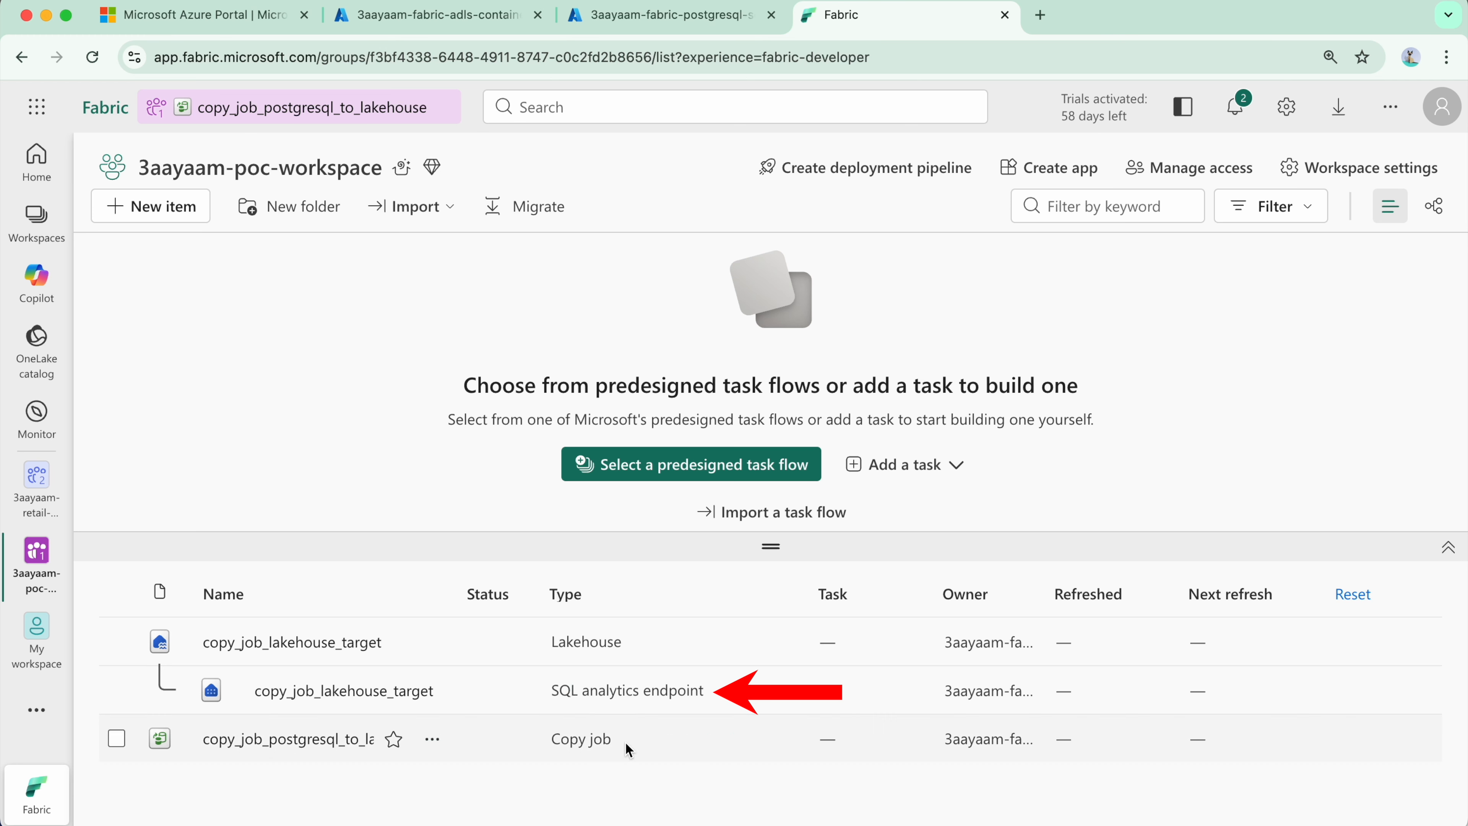
{"action": "left_click", "coordinate": [311, 649]}
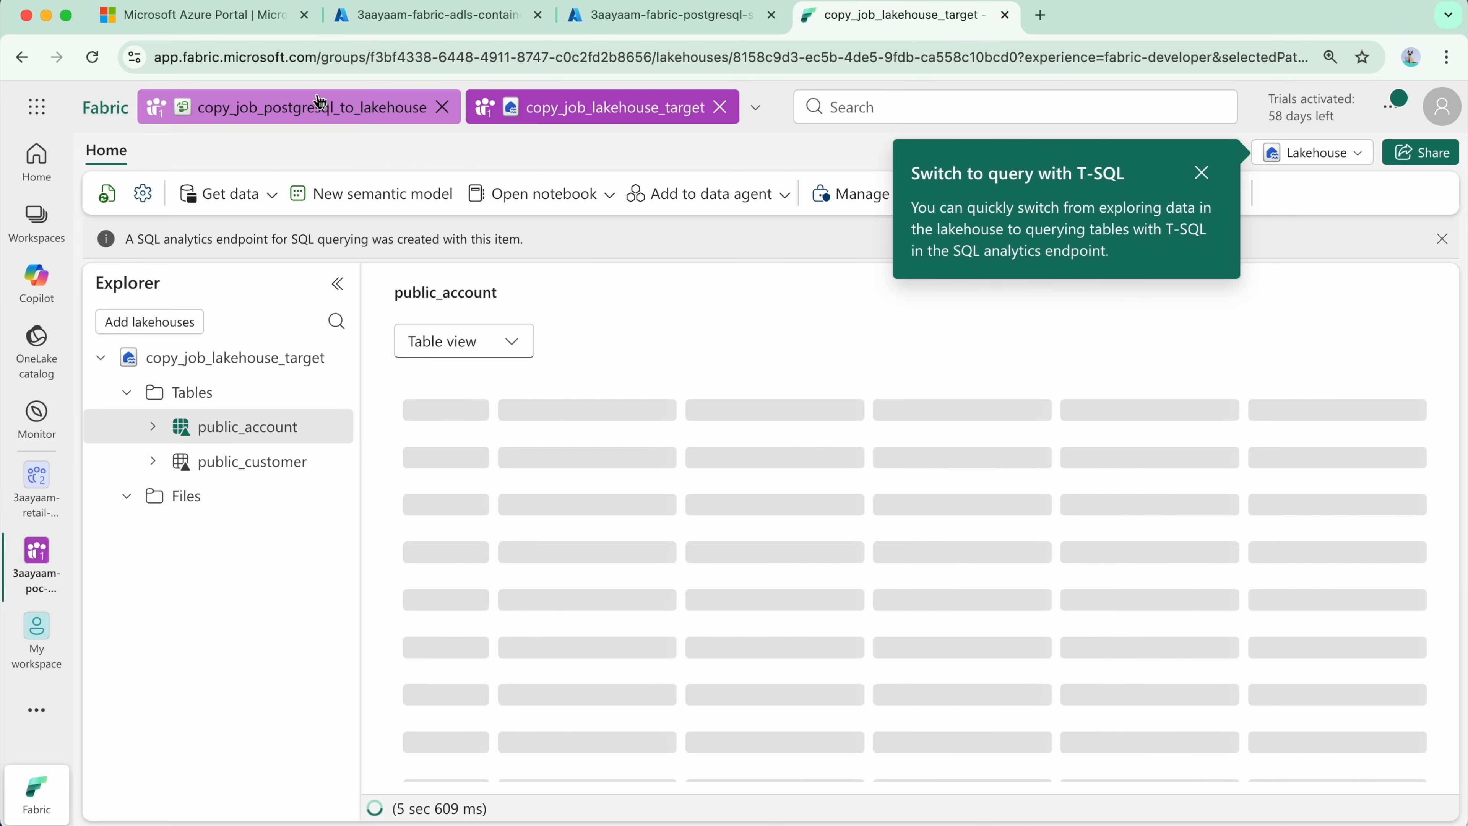
Step: Revisit the copy job results, return to the lakehouse and preview the public_customer table
{"action": "left_click", "coordinate": [274, 113]}
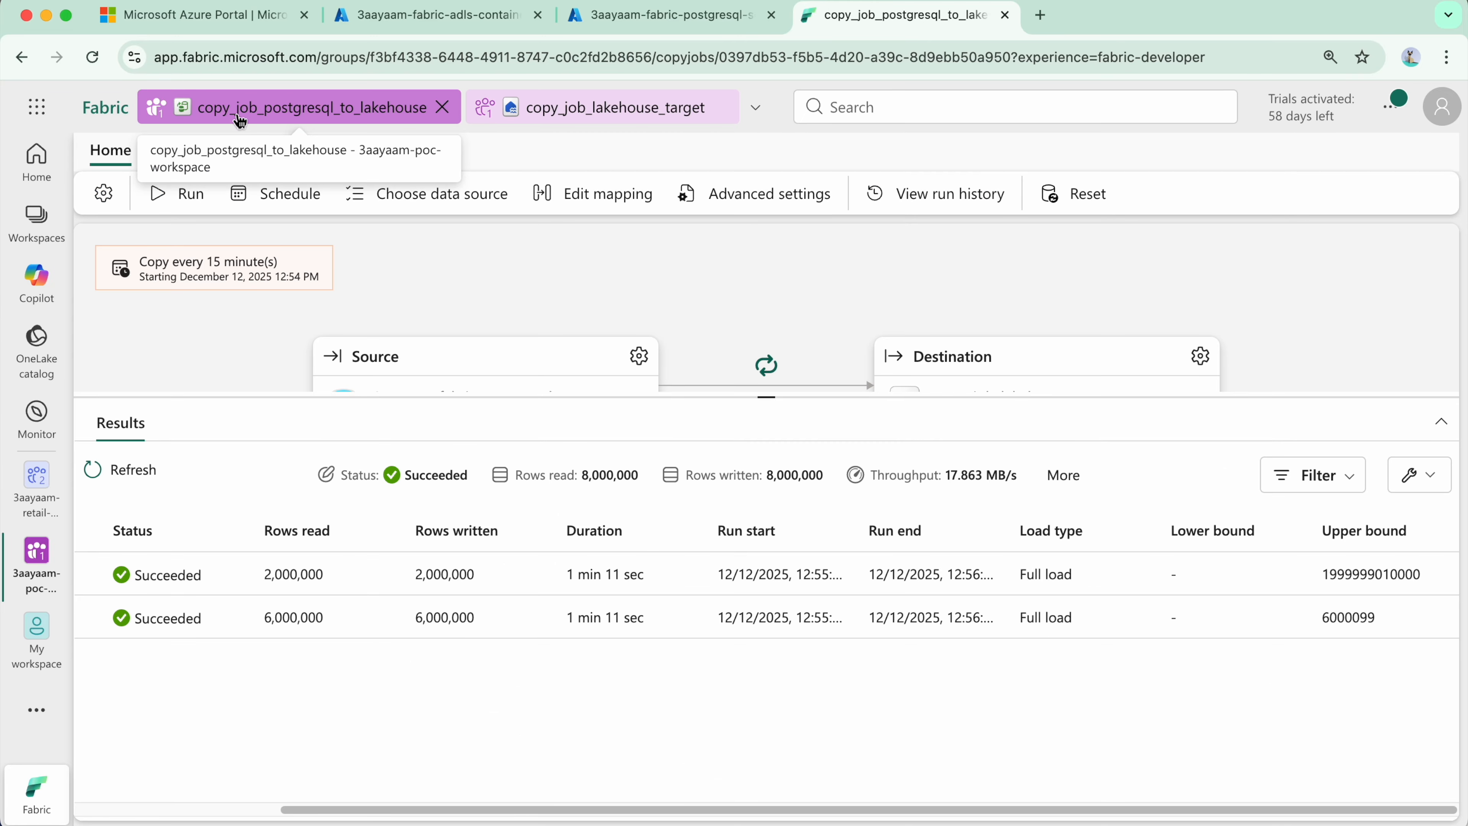
{"action": "left_click", "coordinate": [483, 116]}
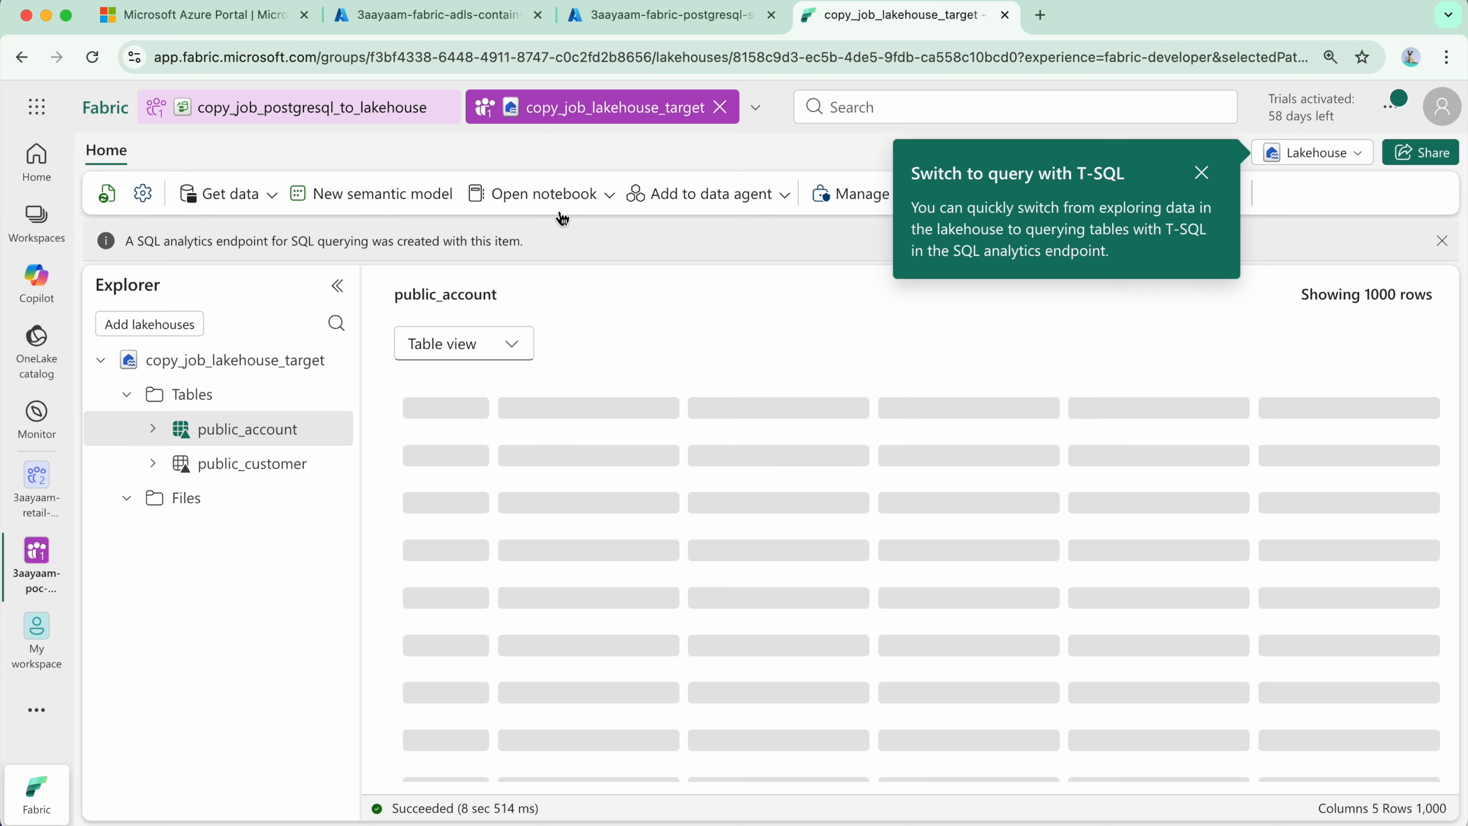
{"action": "left_click", "coordinate": [1202, 173]}
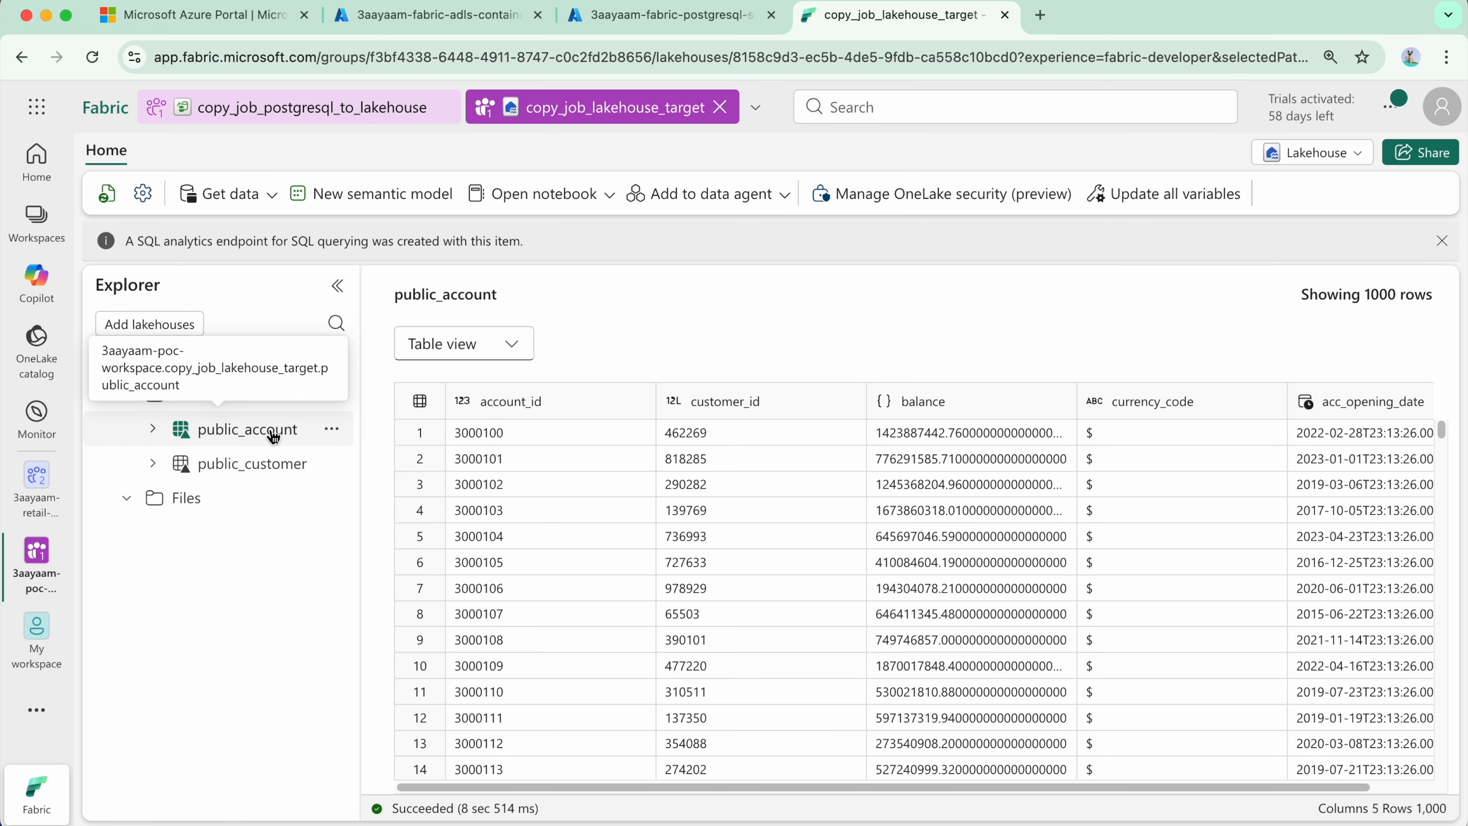
{"action": "left_click", "coordinate": [280, 475]}
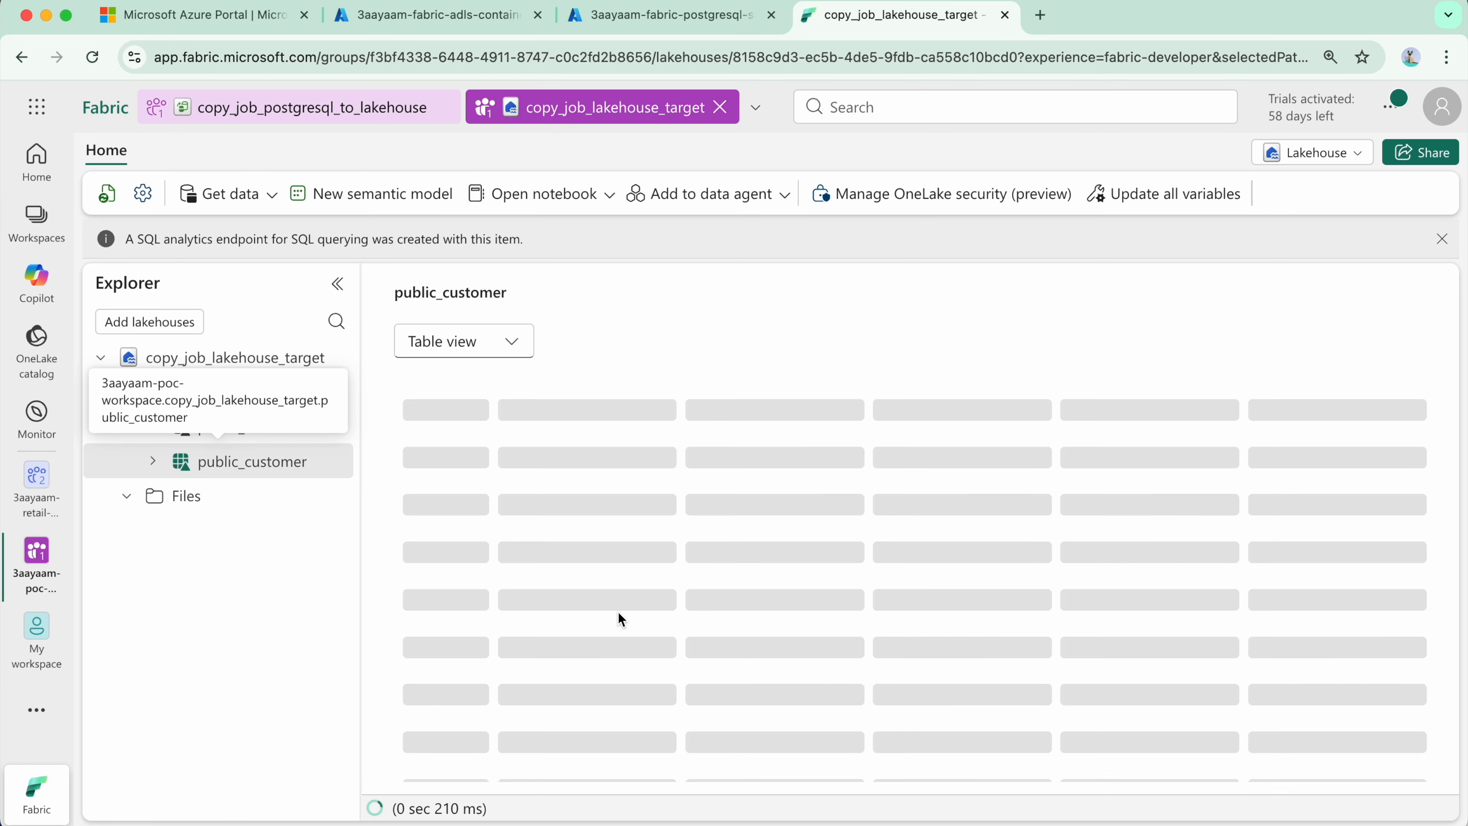